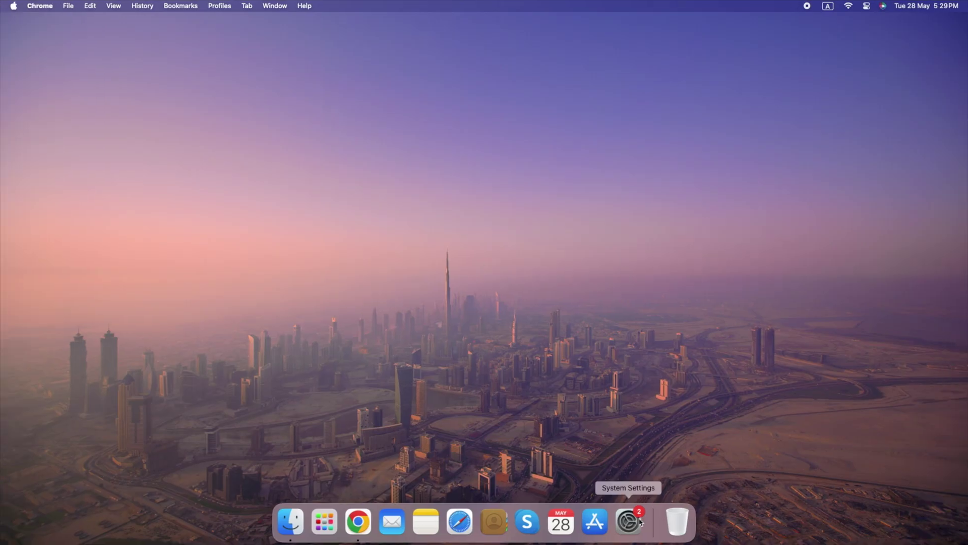
Step: Turn on FileVault disk encryption with the admin password, choosing iCloud as the recovery option
{"action": "left_click", "coordinate": [639, 522]}
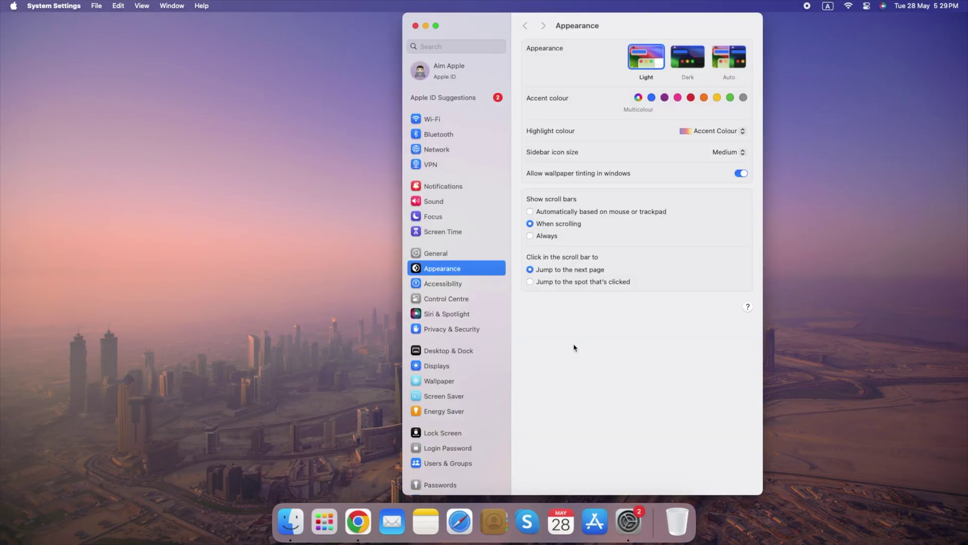
{"action": "scroll", "coordinate": [596, 316], "scroll_direction": "down", "scroll_amount": 5}
{"action": "scroll", "coordinate": [653, 379], "scroll_direction": "down", "scroll_amount": 3}
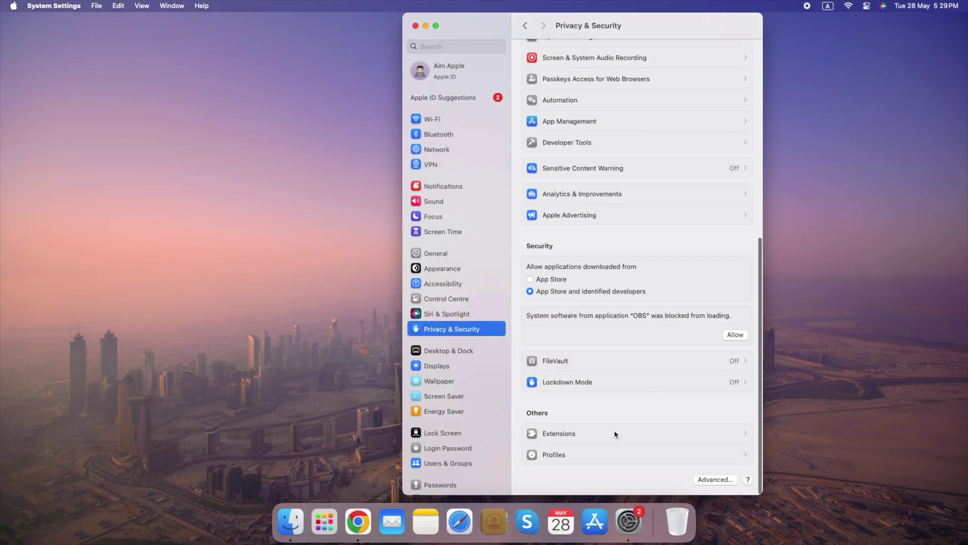
{"action": "left_click", "coordinate": [711, 362]}
{"action": "left_click", "coordinate": [722, 55]}
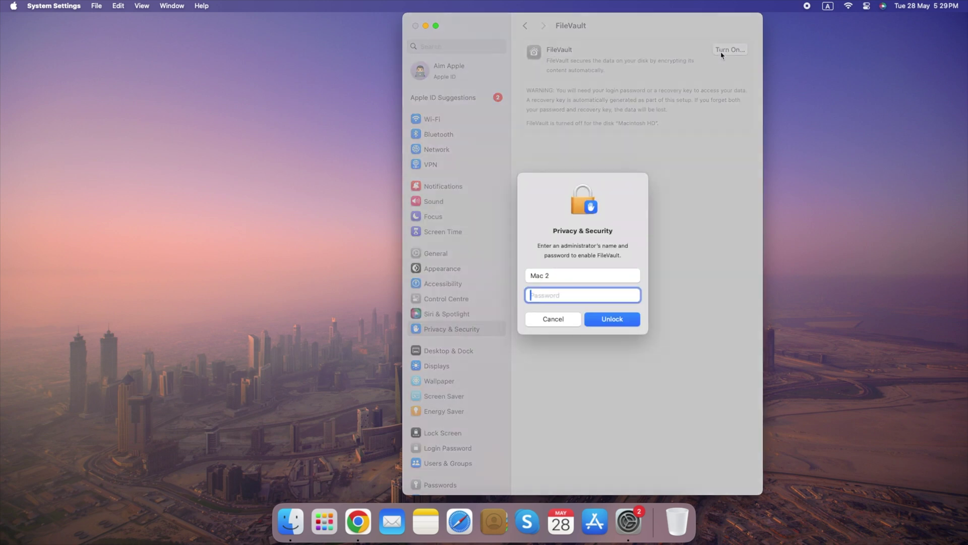
{"action": "key", "text": "Return"}
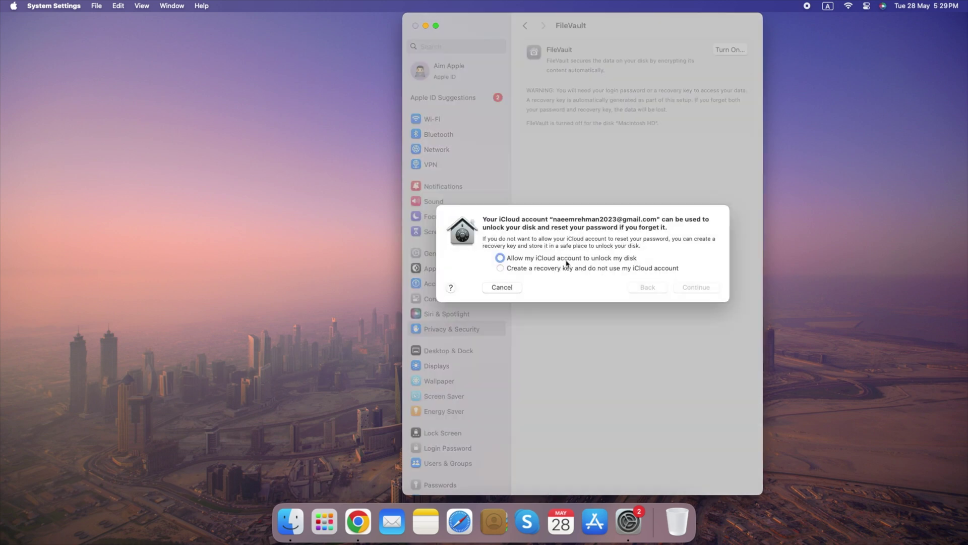
{"action": "left_click", "coordinate": [696, 288]}
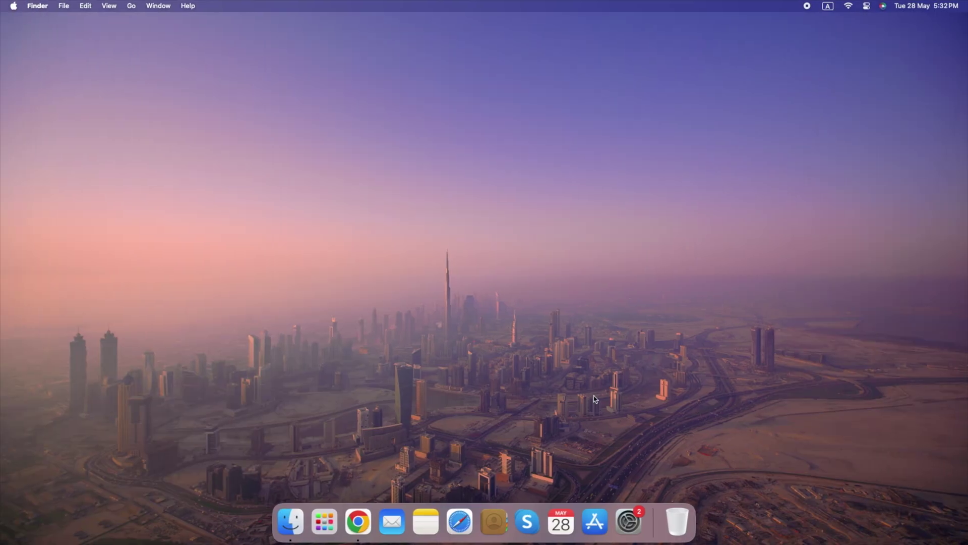
Step: Switch the Firewall on under Network and confirm its status shows it active
{"action": "left_click", "coordinate": [628, 514]}
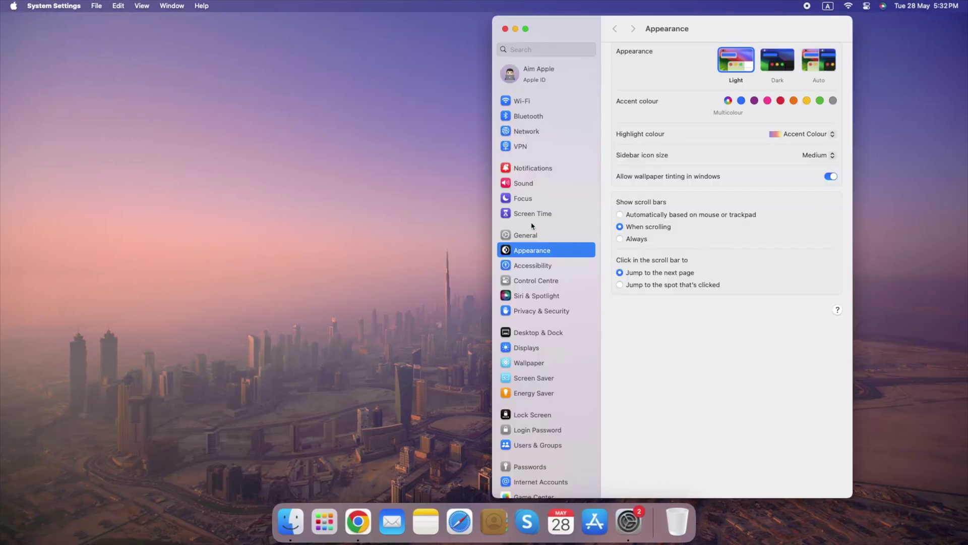
{"action": "left_click_drag", "start_coordinate": [692, 28], "coordinate": [545, 28]}
{"action": "left_click", "coordinate": [385, 150]}
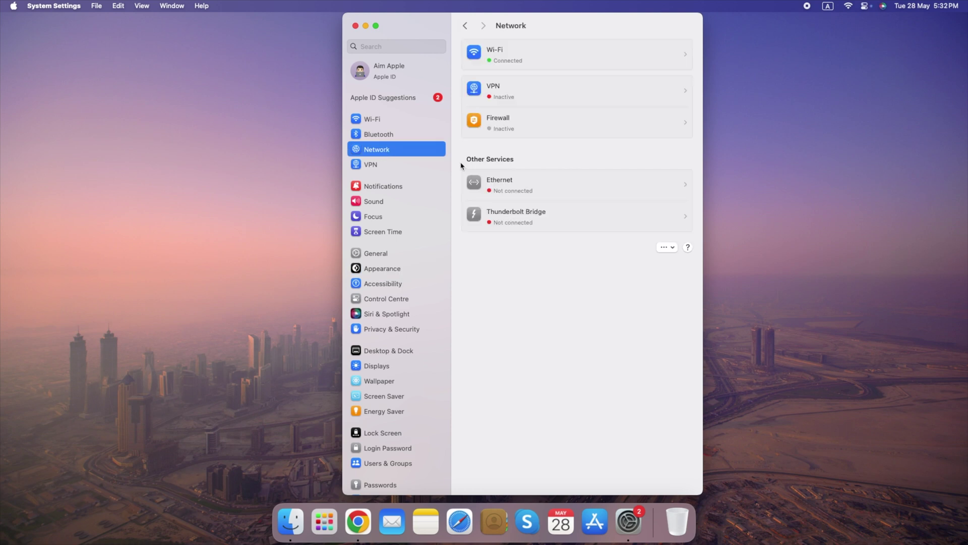
{"action": "left_click", "coordinate": [548, 131]}
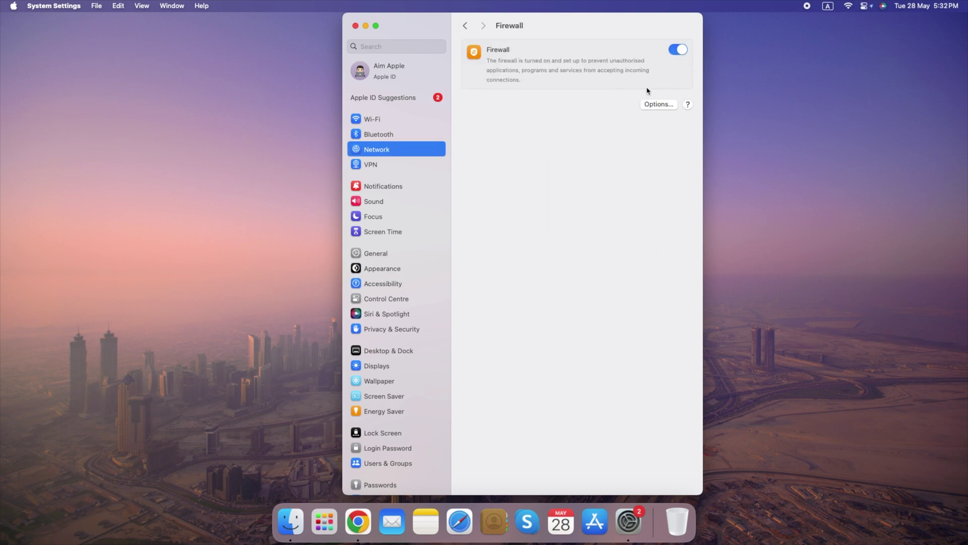
{"action": "left_click", "coordinate": [465, 27]}
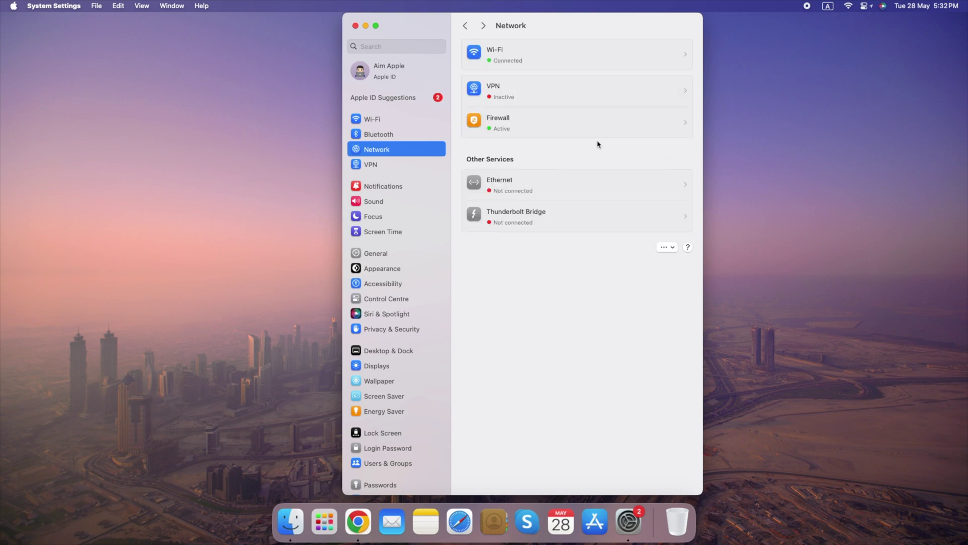
{"action": "left_click", "coordinate": [666, 135]}
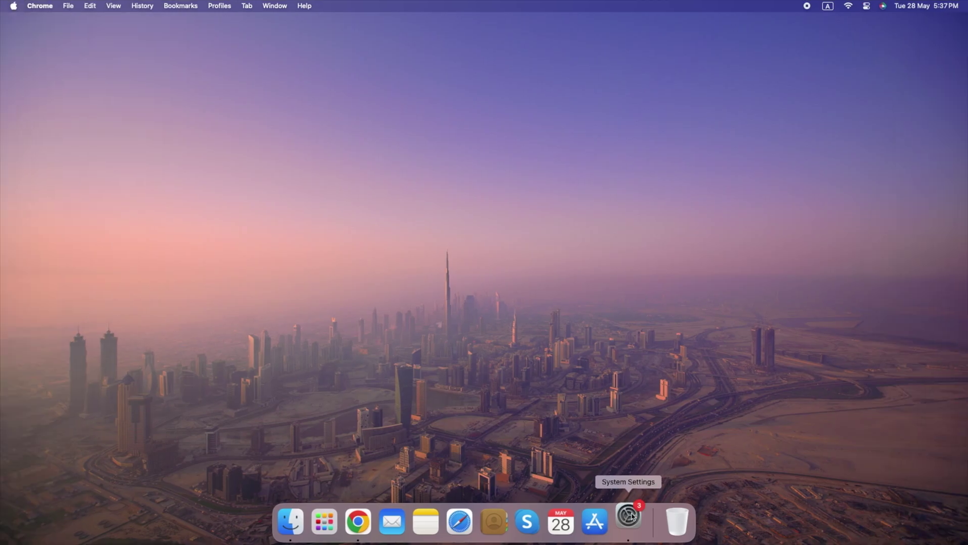
Step: Enable automatic update checking in Software Update's Automatic Updates options, authorising with the password
{"action": "left_click", "coordinate": [632, 515]}
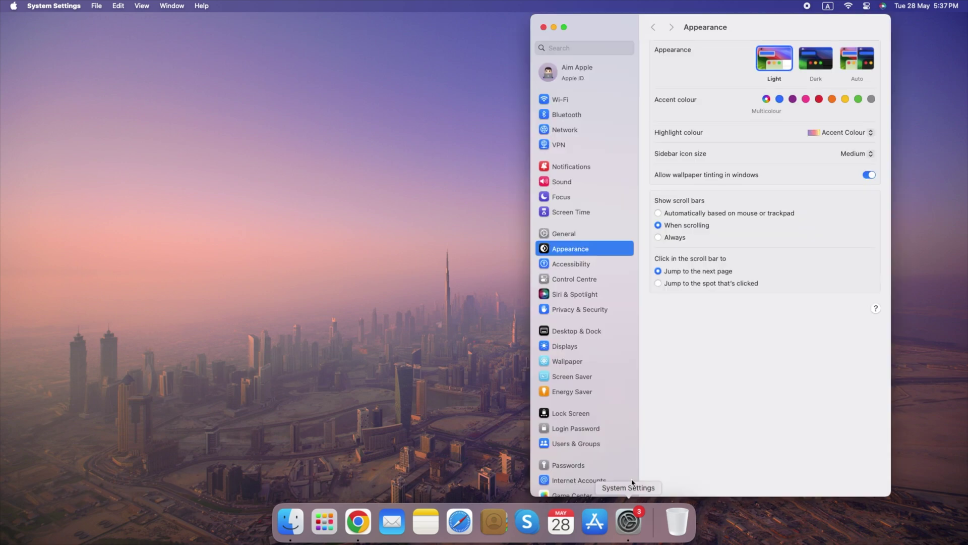
{"action": "left_click_drag", "start_coordinate": [716, 25], "coordinate": [502, 6]}
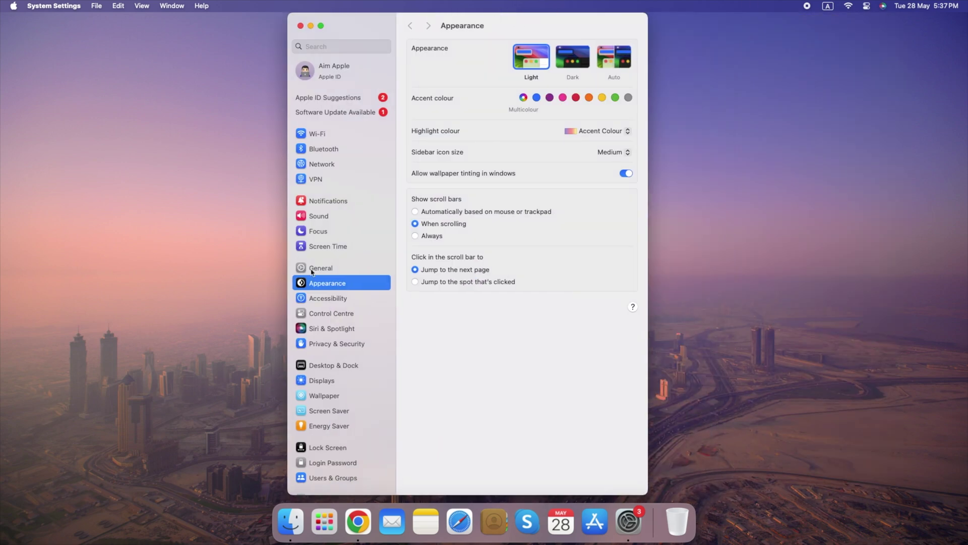
{"action": "left_click", "coordinate": [312, 269]}
{"action": "left_click", "coordinate": [535, 70]}
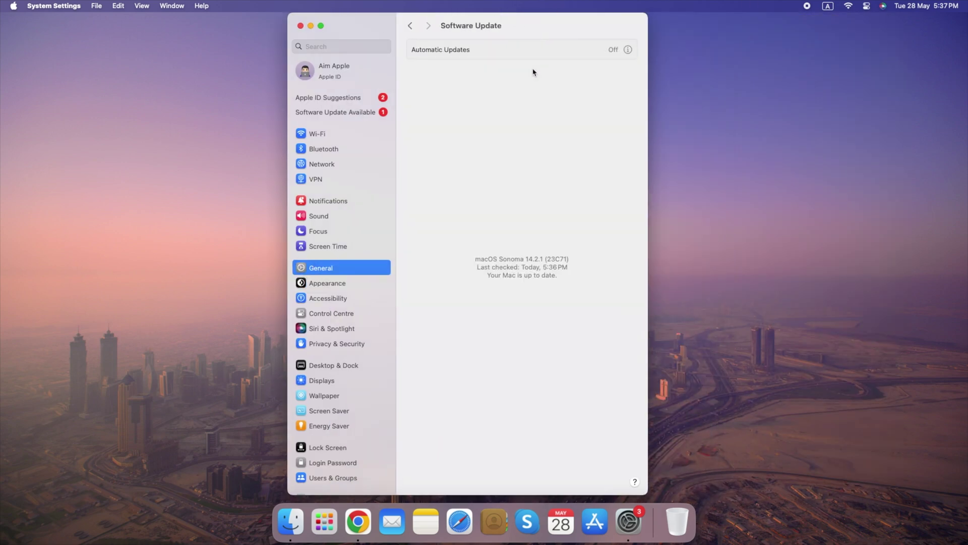
{"action": "left_click", "coordinate": [628, 50]}
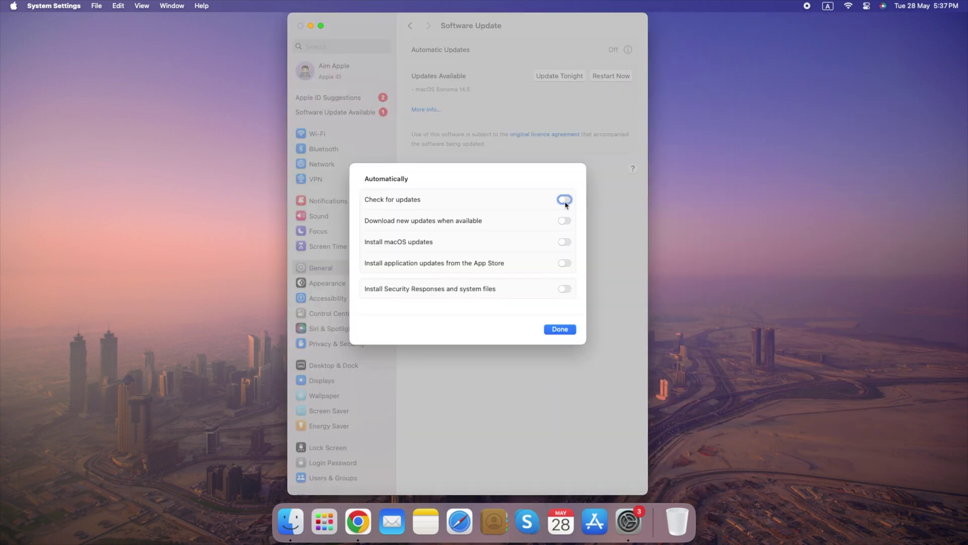
{"action": "left_click", "coordinate": [565, 200]}
{"action": "key", "text": "Return"}
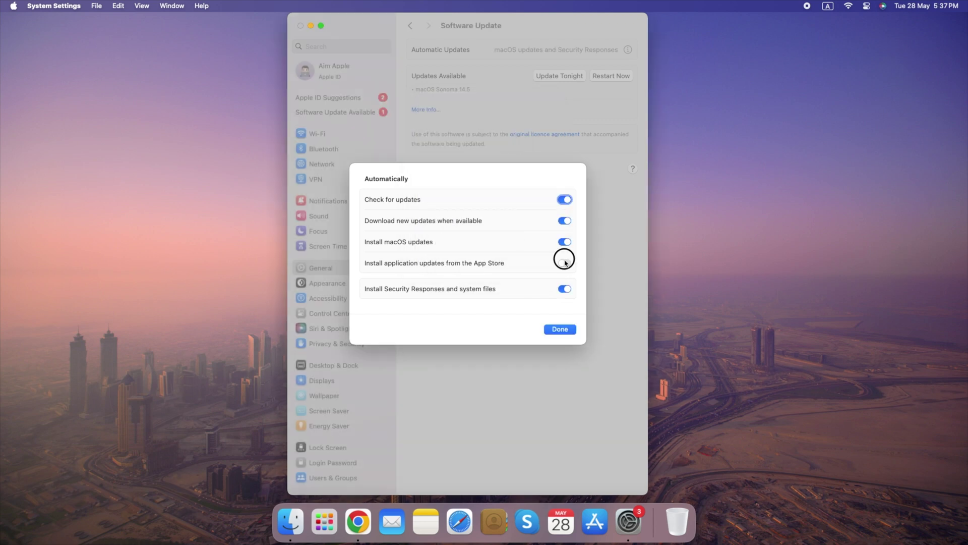
{"action": "left_click", "coordinate": [560, 329]}
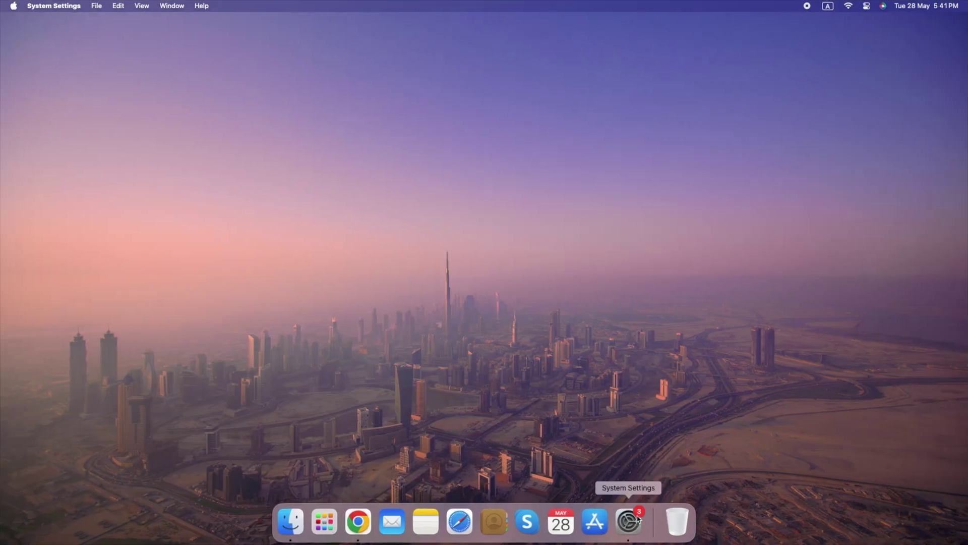
Step: Open the Full Disk Access app list under Privacy & Security
{"action": "left_click", "coordinate": [638, 520]}
{"action": "left_click_drag", "start_coordinate": [672, 32], "coordinate": [499, 33]}
{"action": "left_click", "coordinate": [411, 341]}
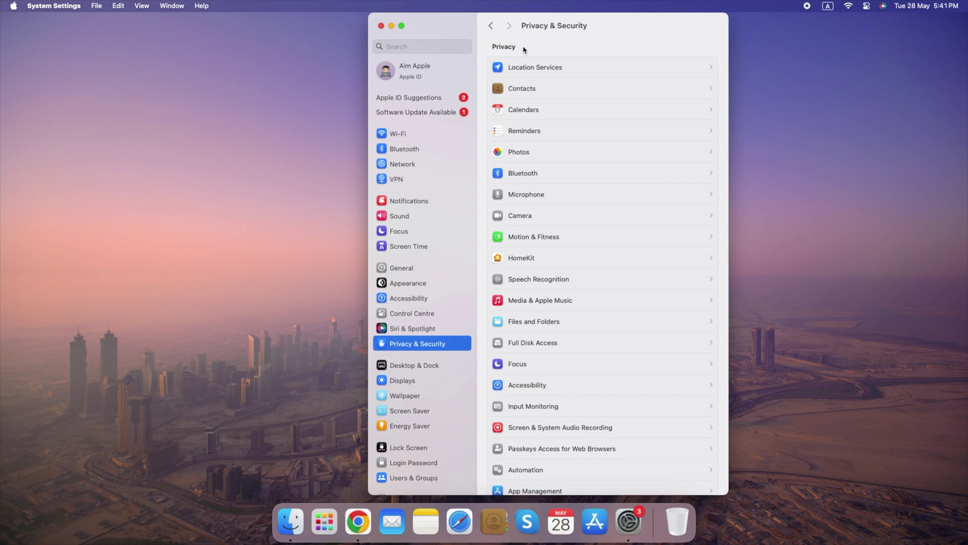
{"action": "left_click", "coordinate": [568, 343]}
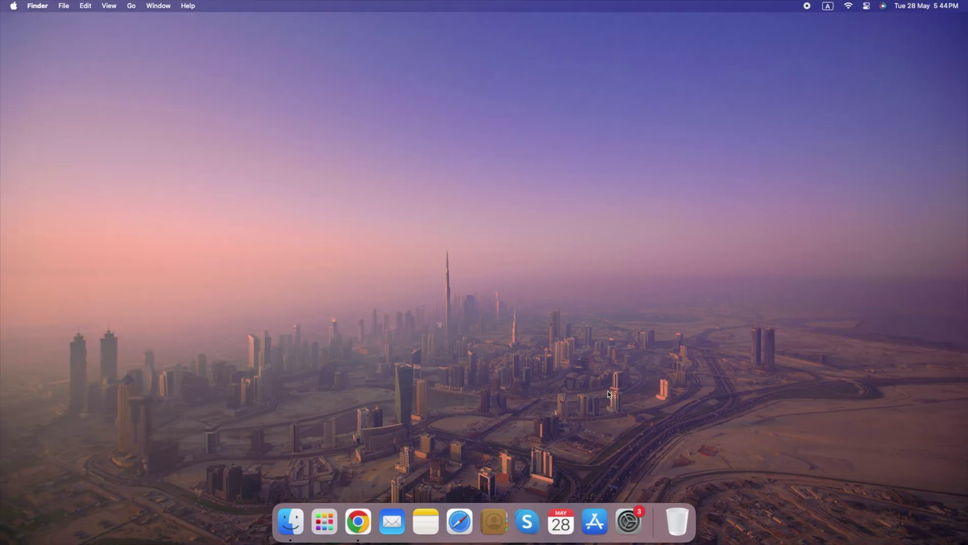
Step: Go to the Apple ID's Sign-In & Security page to view Two-Factor Authentication status
{"action": "left_click", "coordinate": [636, 521]}
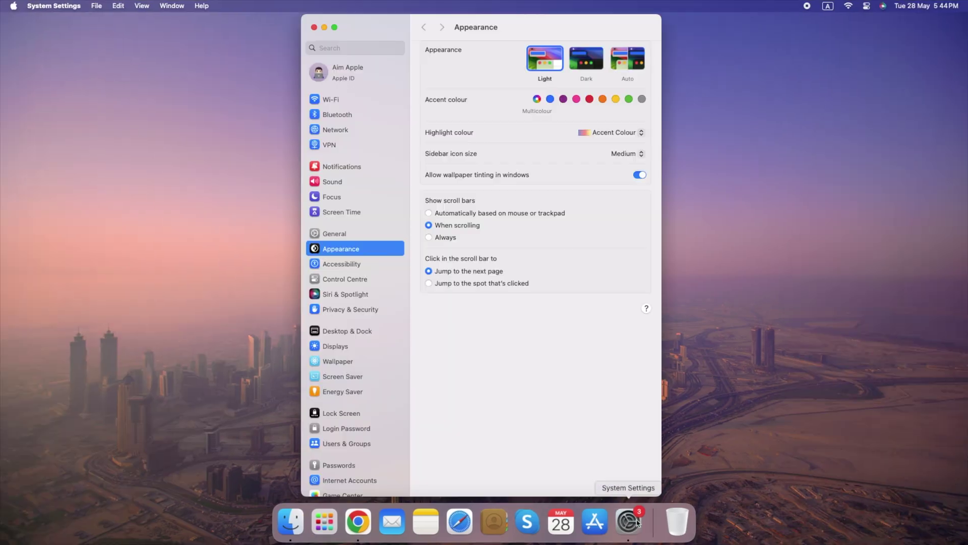
{"action": "left_click", "coordinate": [370, 79]}
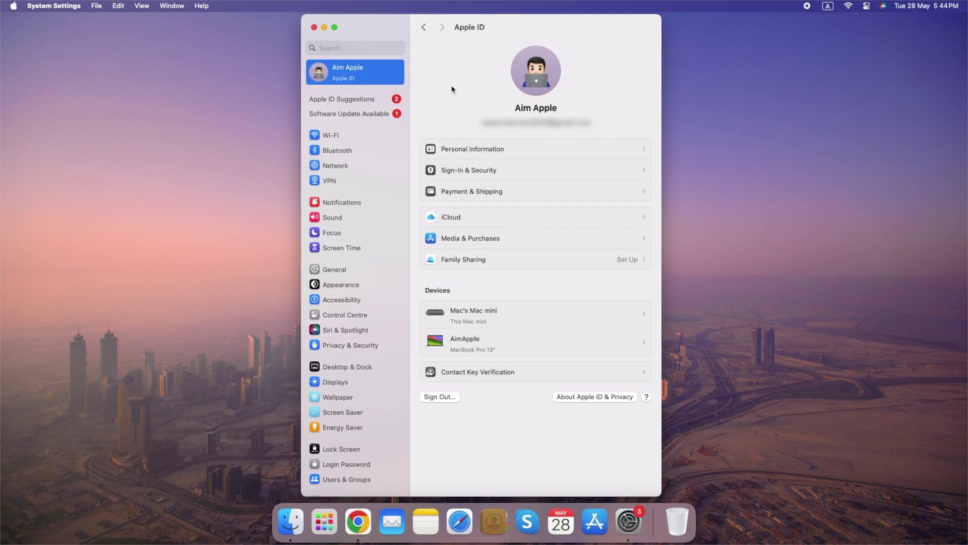
{"action": "left_click", "coordinate": [519, 170]}
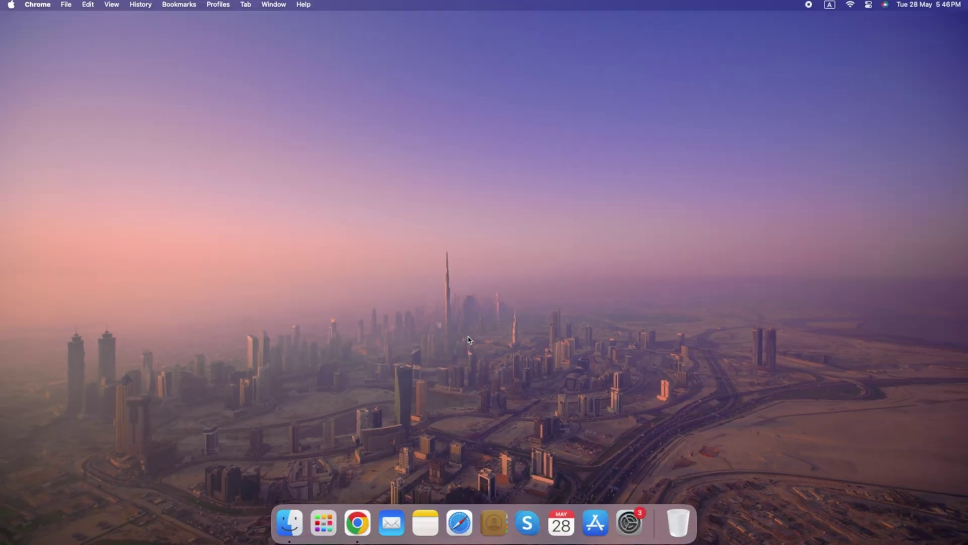
Step: In Users & Groups, open the admin user's details and start a password change
{"action": "left_click", "coordinate": [632, 514]}
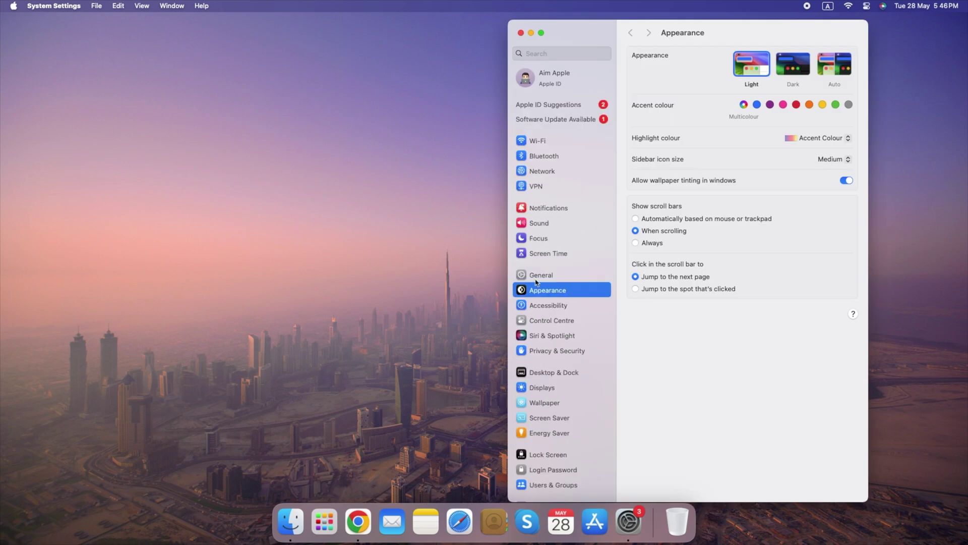
{"action": "scroll", "coordinate": [536, 282], "scroll_direction": "down", "scroll_amount": 5}
{"action": "left_click", "coordinate": [556, 356]}
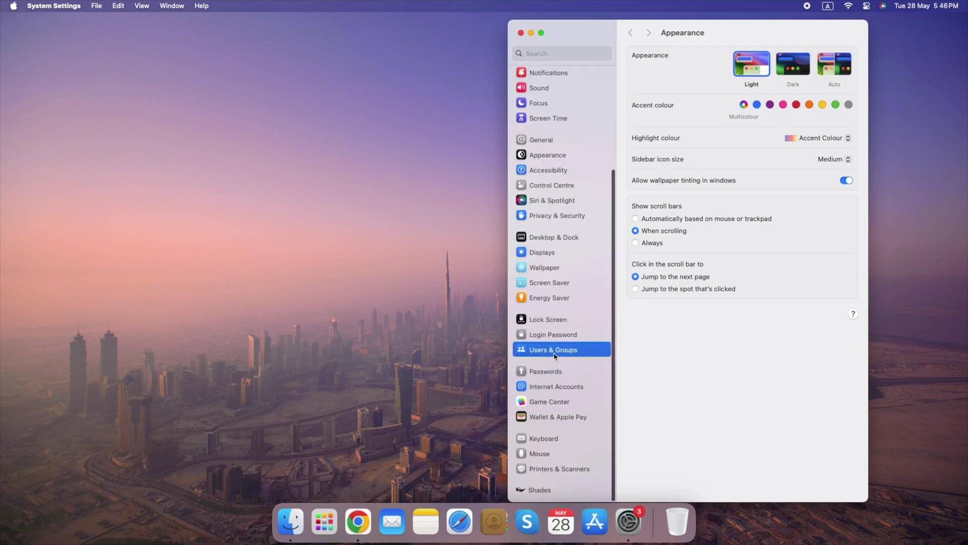
{"action": "left_click_drag", "start_coordinate": [696, 36], "coordinate": [516, 37]}
{"action": "left_click", "coordinate": [668, 56]}
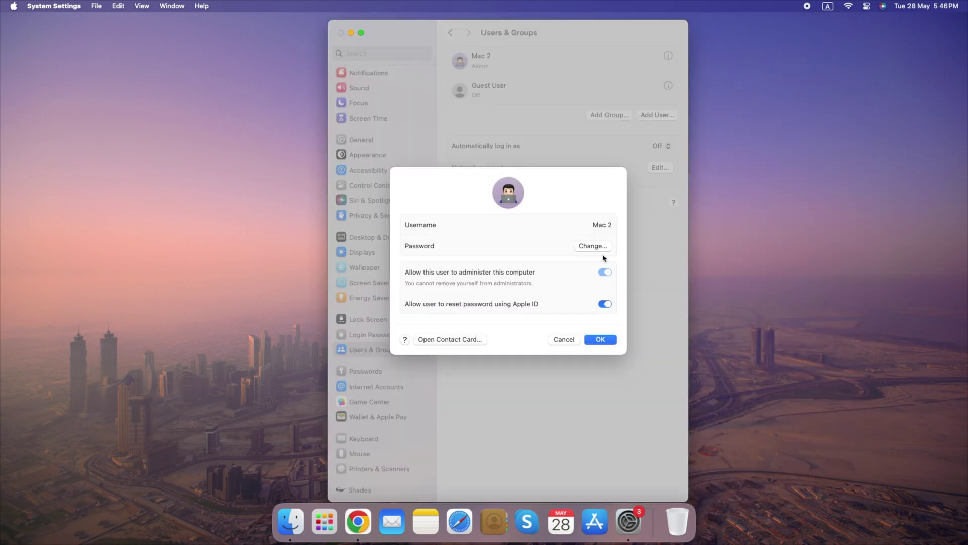
{"action": "left_click", "coordinate": [590, 250]}
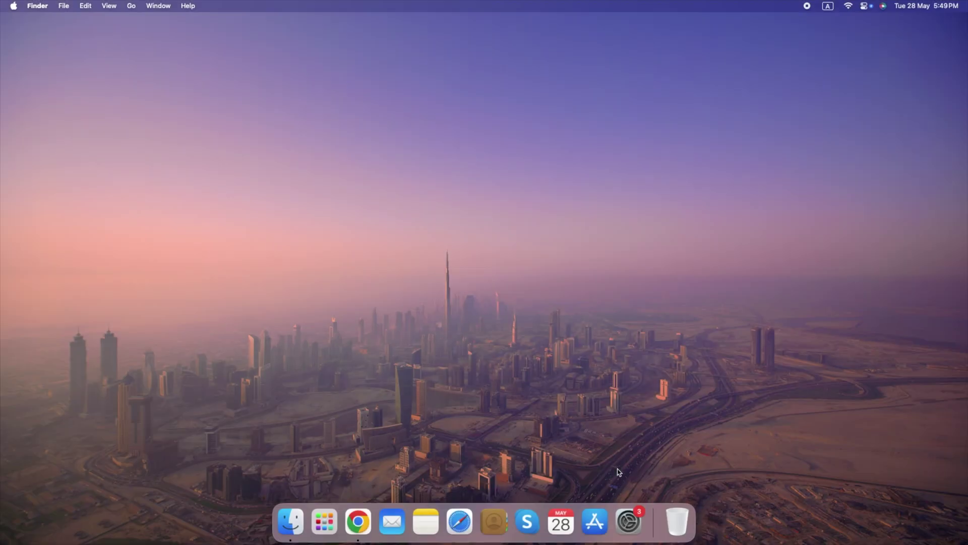
Step: Set 'Automatically log in as' to Off in Users & Groups, confirming with the password
{"action": "left_click", "coordinate": [636, 515]}
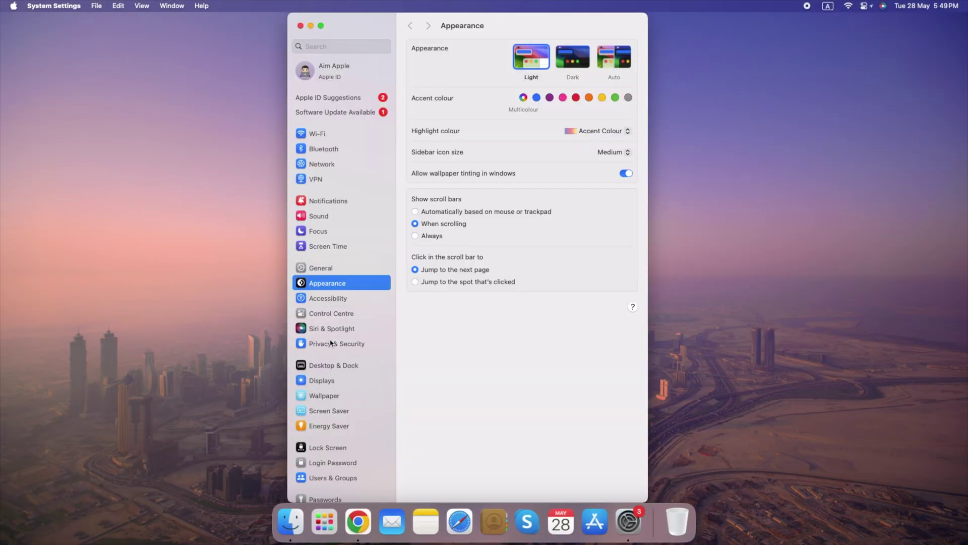
{"action": "scroll", "coordinate": [333, 348], "scroll_direction": "down", "scroll_amount": 5}
{"action": "left_click", "coordinate": [356, 371]}
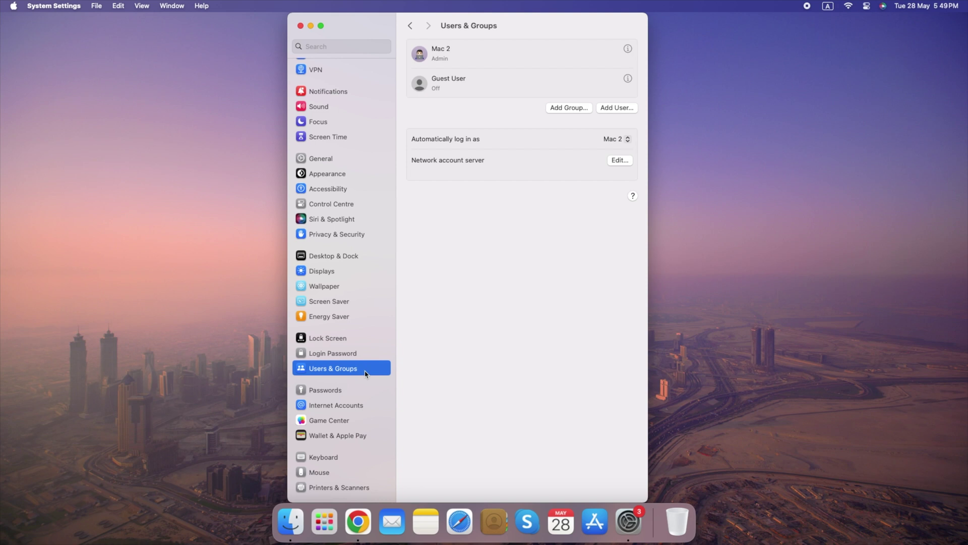
{"action": "left_click", "coordinate": [625, 141]}
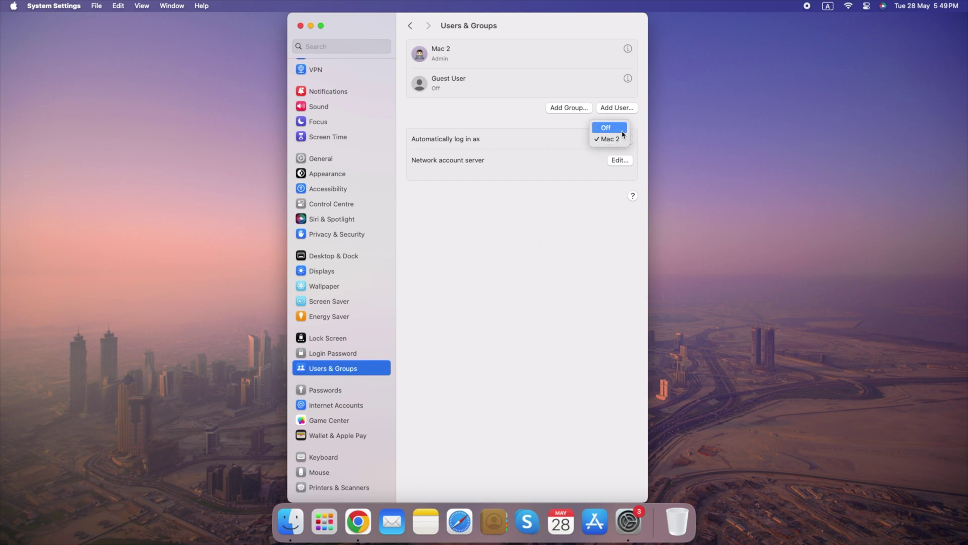
{"action": "left_click", "coordinate": [623, 131]}
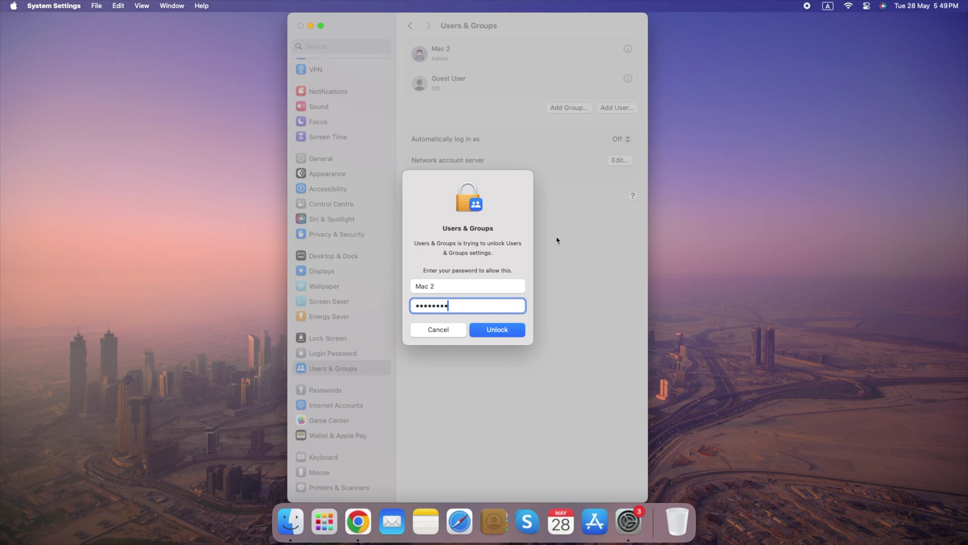
{"action": "key", "text": "Return"}
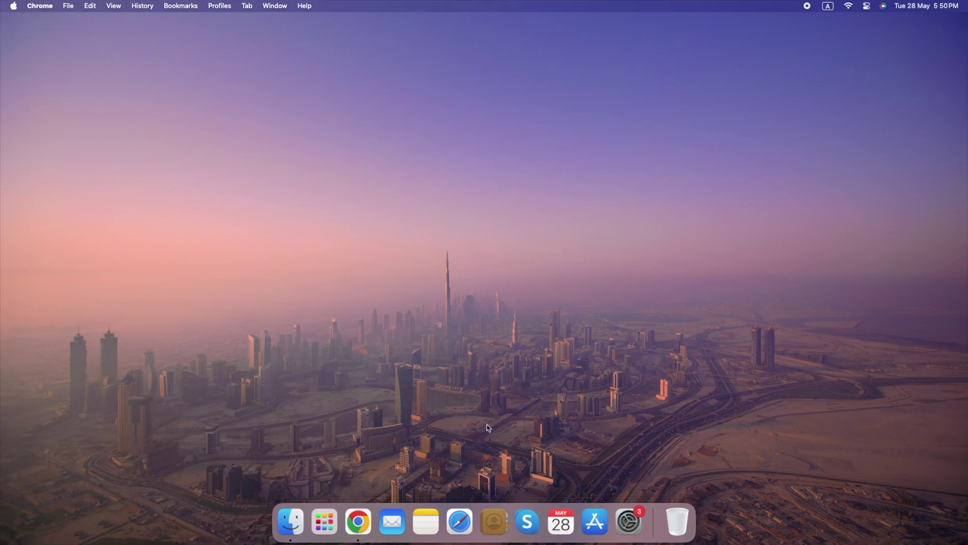
Step: Enable 'Prevent cross-site tracking' in Safari's Privacy settings, then close the settings window
{"action": "left_click", "coordinate": [459, 522]}
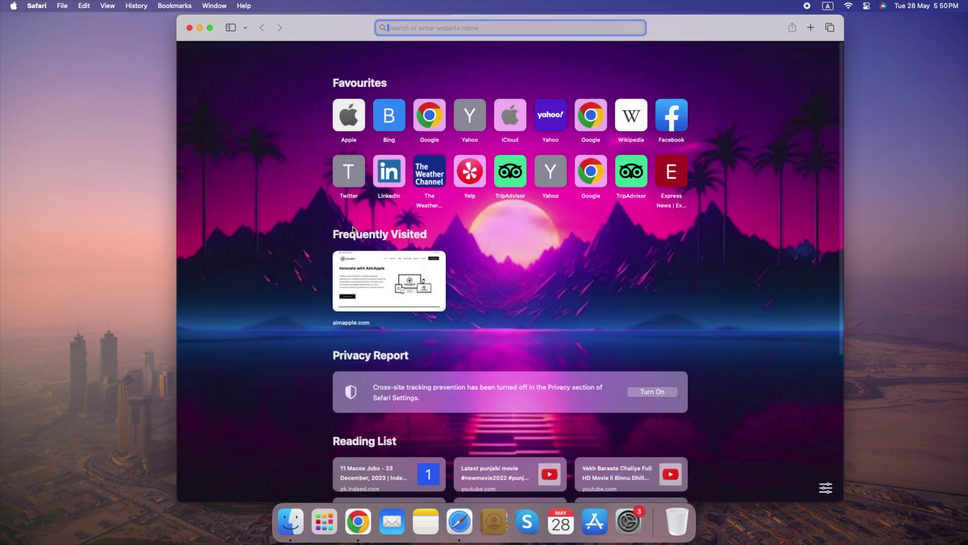
{"action": "left_click", "coordinate": [35, 6]}
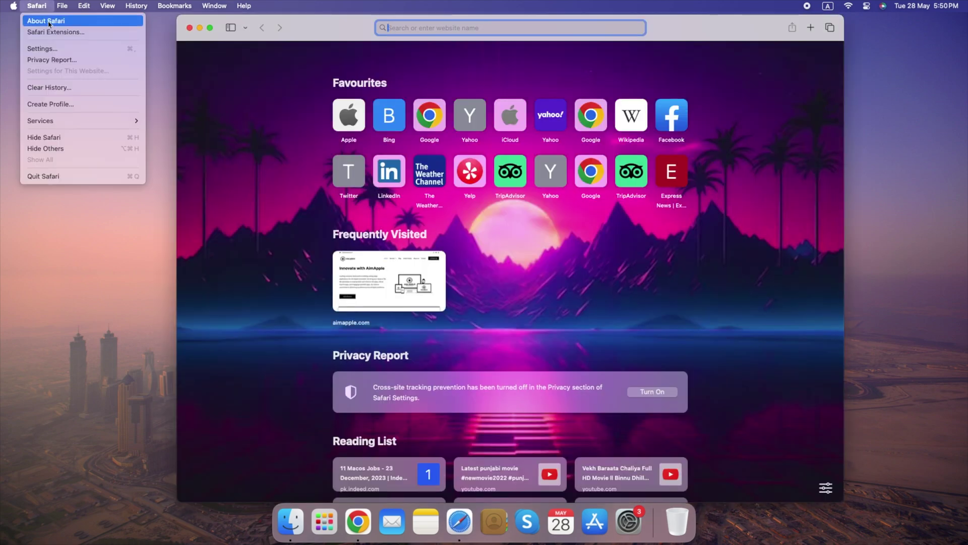
{"action": "left_click", "coordinate": [58, 48]}
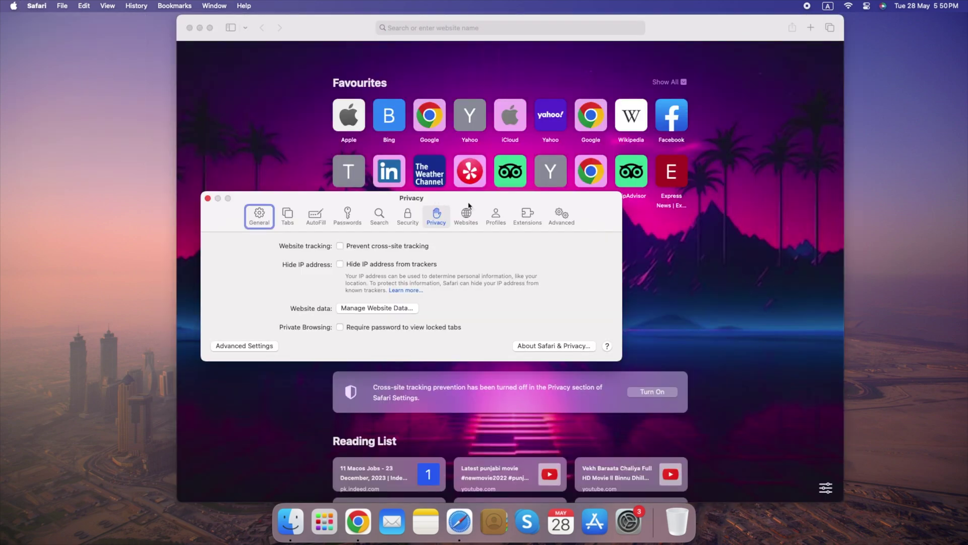
{"action": "left_click_drag", "start_coordinate": [469, 205], "coordinate": [537, 167]}
{"action": "left_click", "coordinate": [471, 186]}
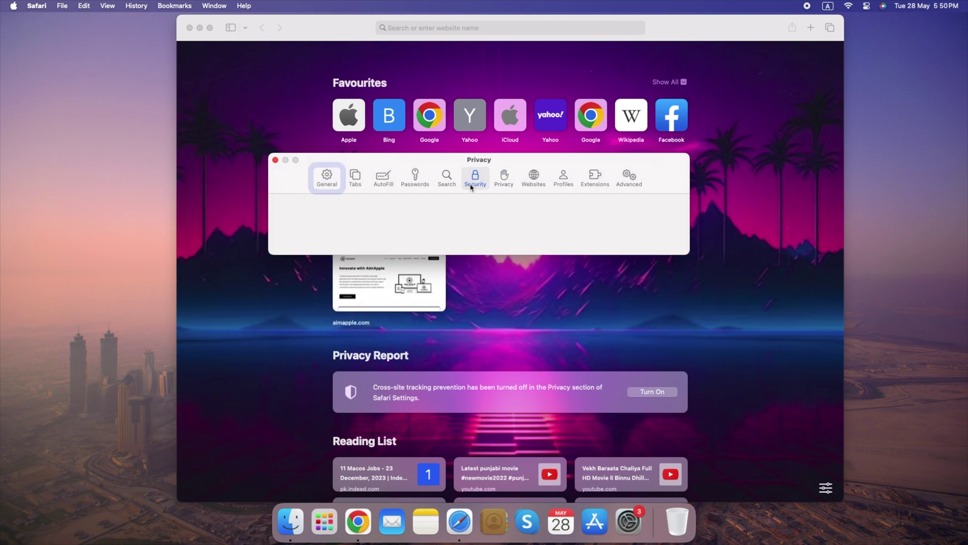
{"action": "left_click", "coordinate": [505, 180]}
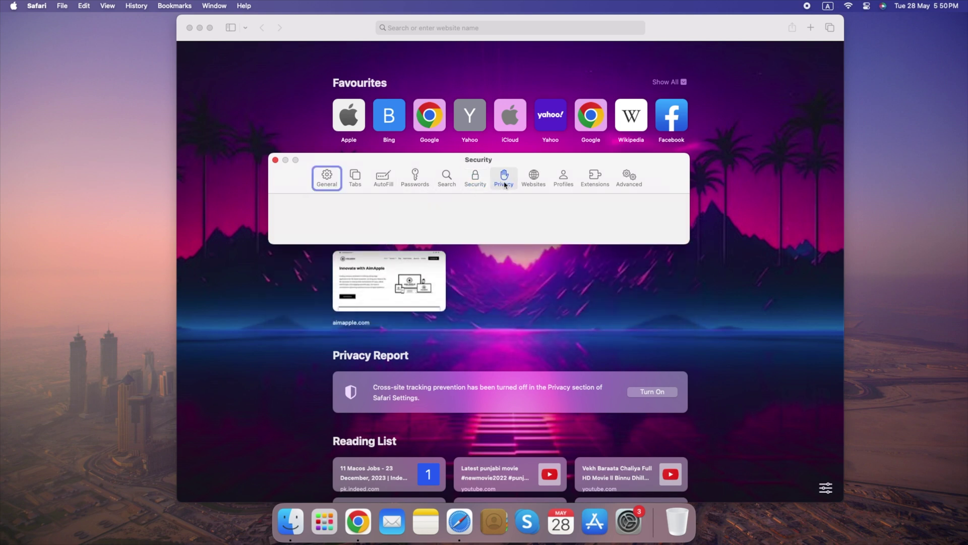
{"action": "left_click", "coordinate": [436, 211]}
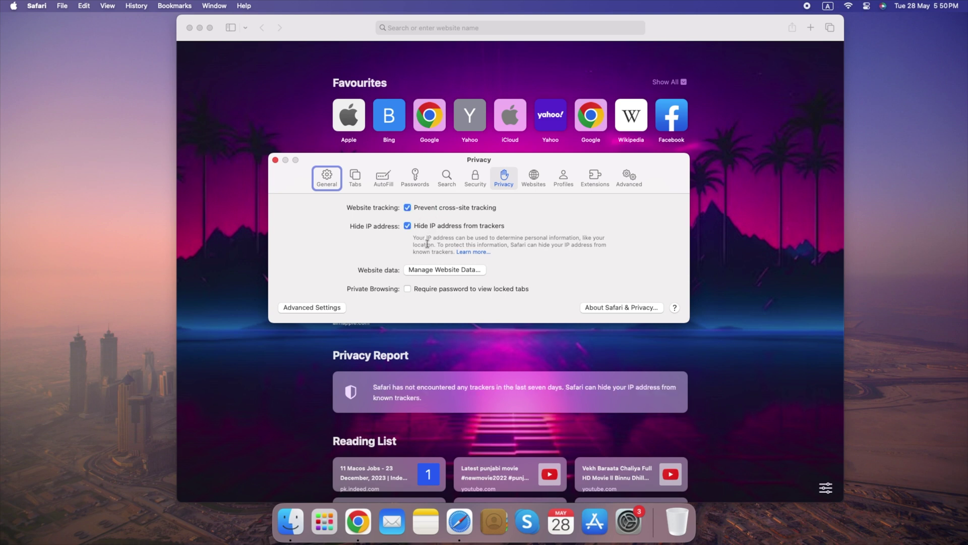
{"action": "left_click", "coordinate": [275, 161]}
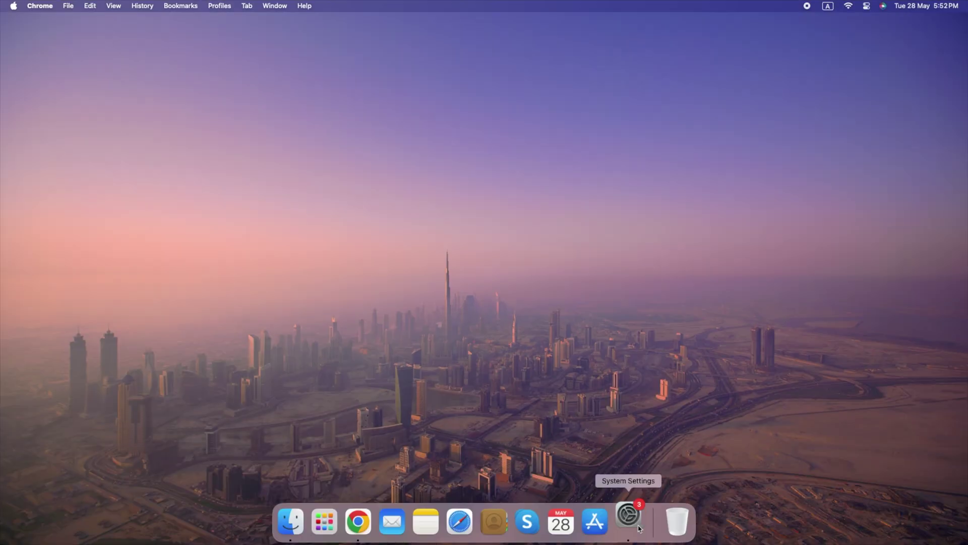
Step: Open App Management under Privacy & Security and authorise adding another app with the password
{"action": "left_click", "coordinate": [629, 517]}
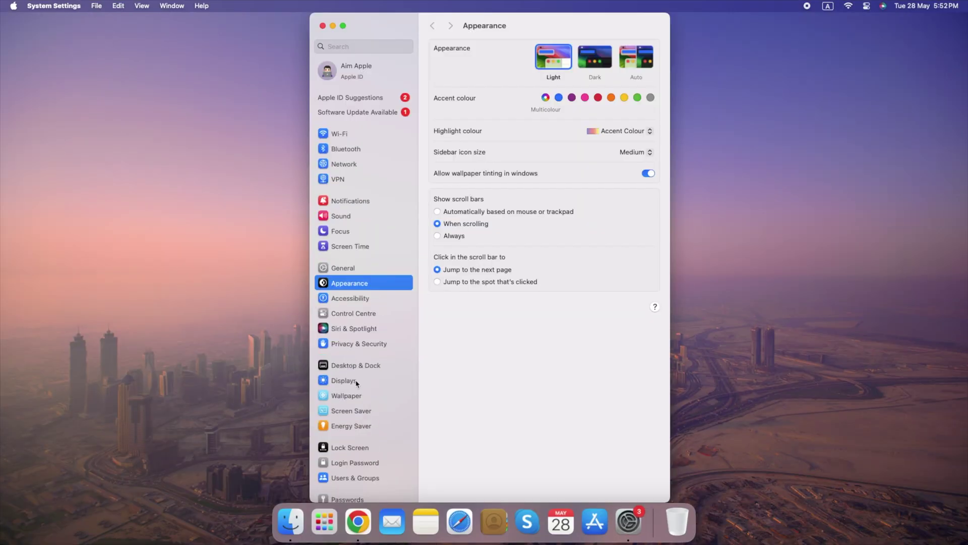
{"action": "left_click", "coordinate": [391, 348]}
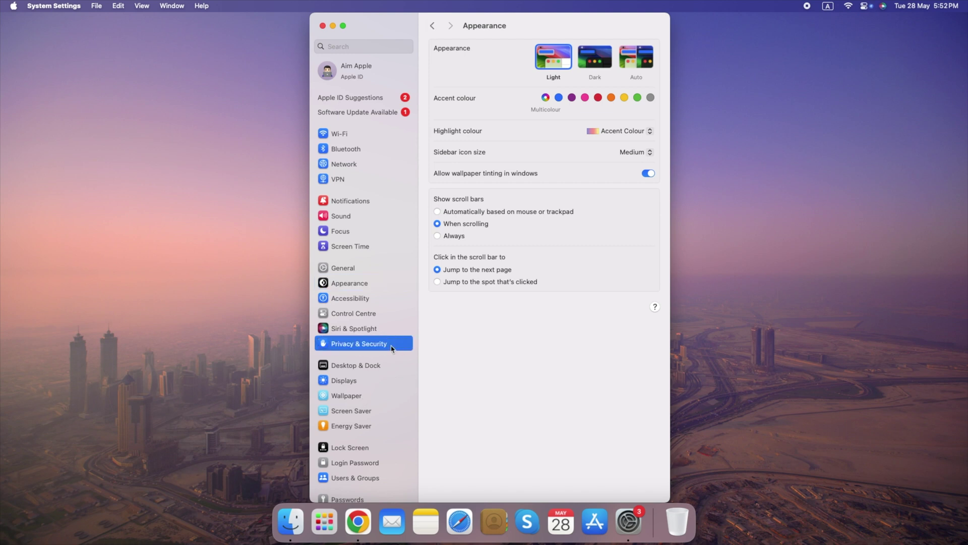
{"action": "scroll", "coordinate": [507, 348], "scroll_direction": "down", "scroll_amount": 3}
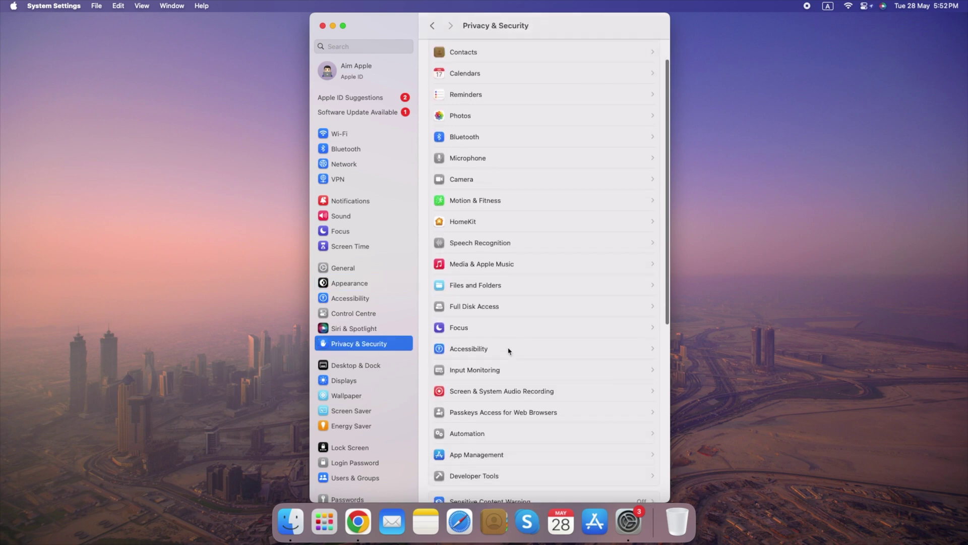
{"action": "scroll", "coordinate": [508, 350], "scroll_direction": "down", "scroll_amount": 1}
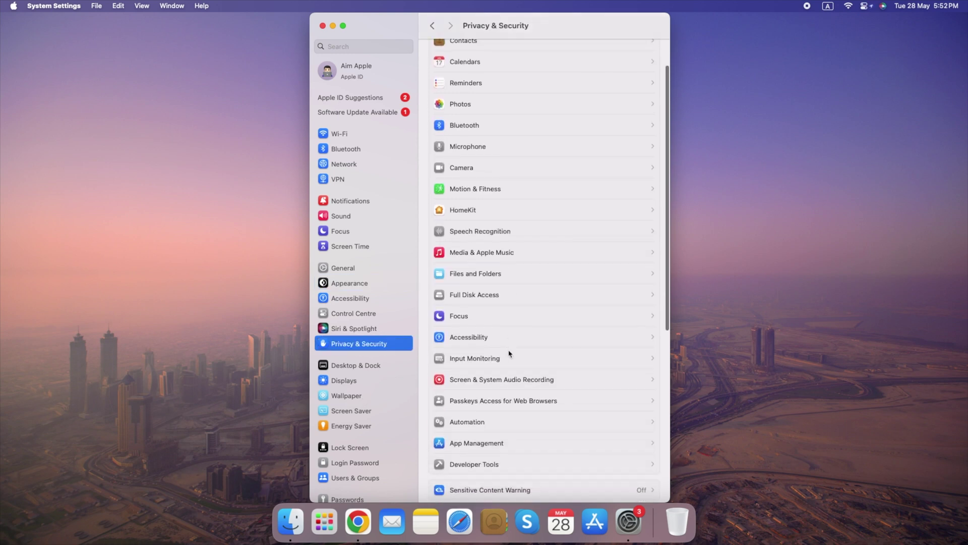
{"action": "left_click", "coordinate": [492, 435]}
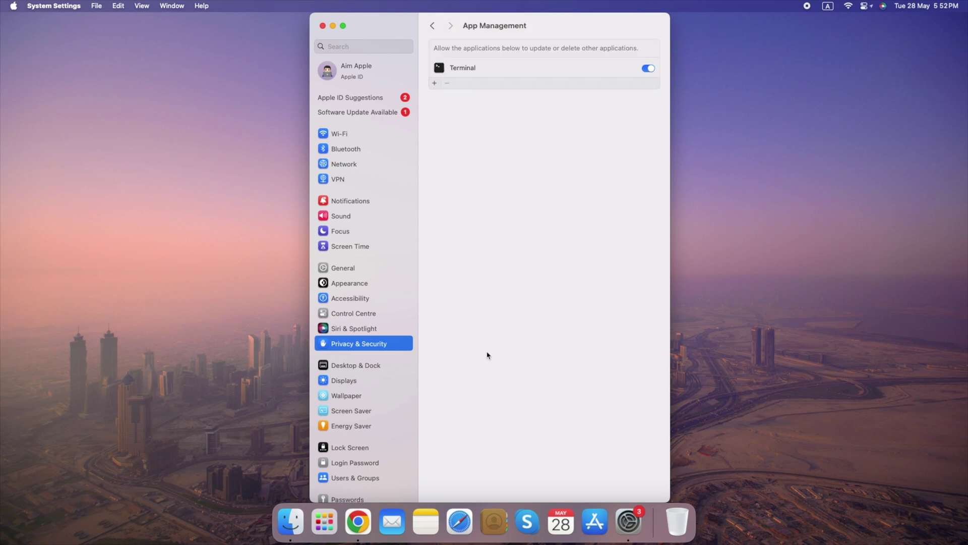
{"action": "left_click", "coordinate": [435, 83]}
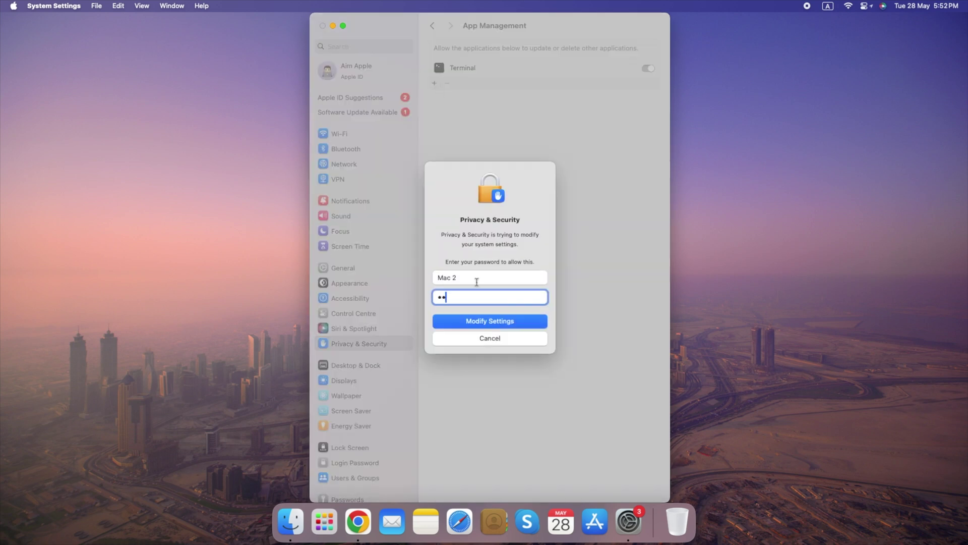
{"action": "key", "text": "Return"}
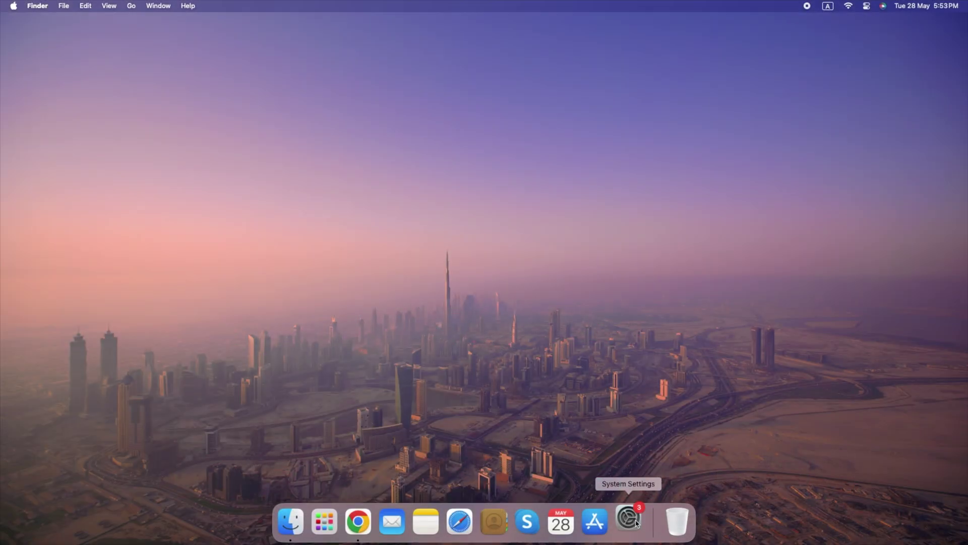
Step: Turn on Find My Mac from iCloud's full app list, allowing it to use this Mac's location
{"action": "left_click", "coordinate": [627, 516]}
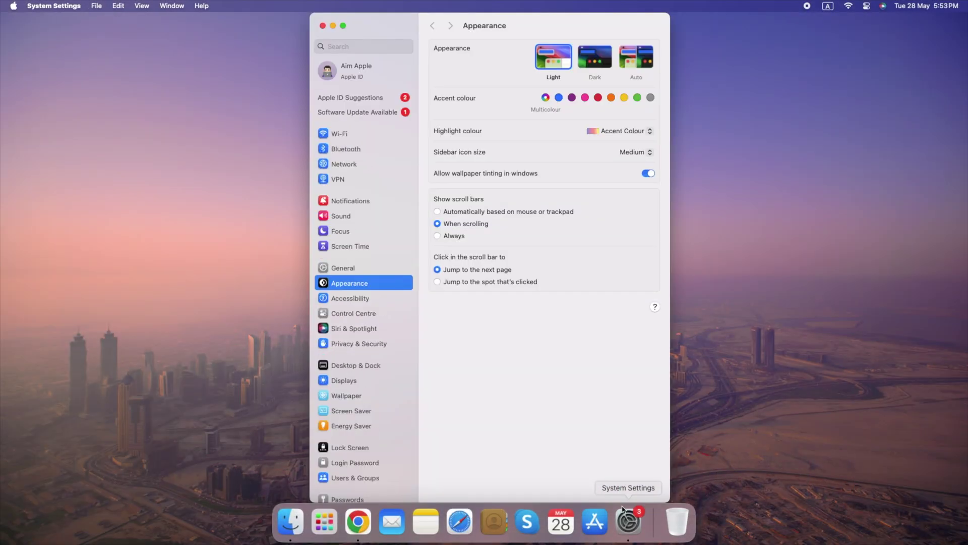
{"action": "left_click", "coordinate": [373, 71]}
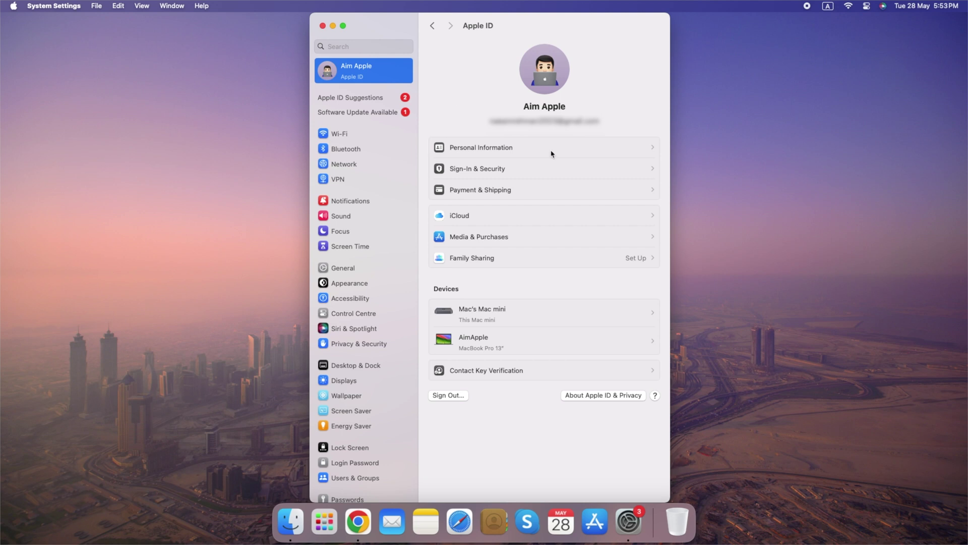
{"action": "left_click", "coordinate": [575, 221]}
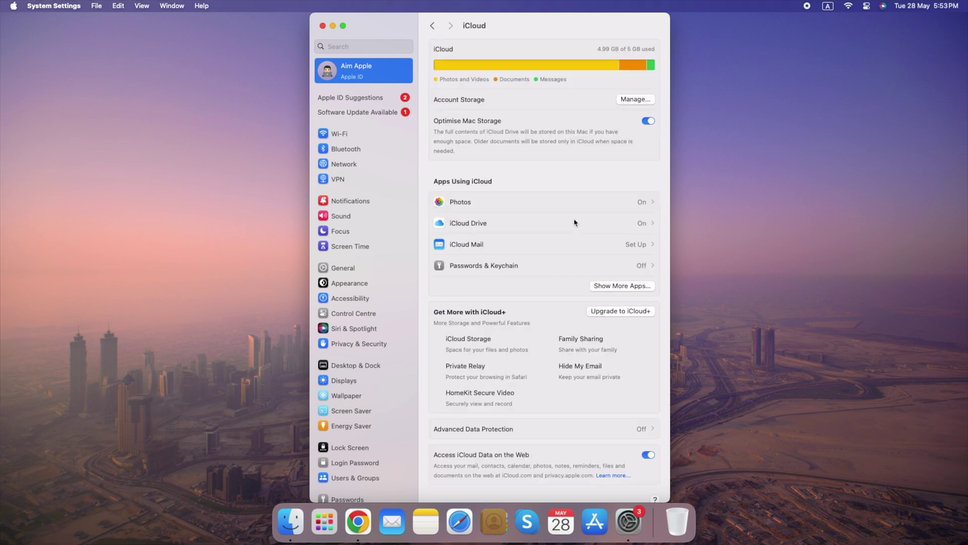
{"action": "left_click", "coordinate": [628, 287]}
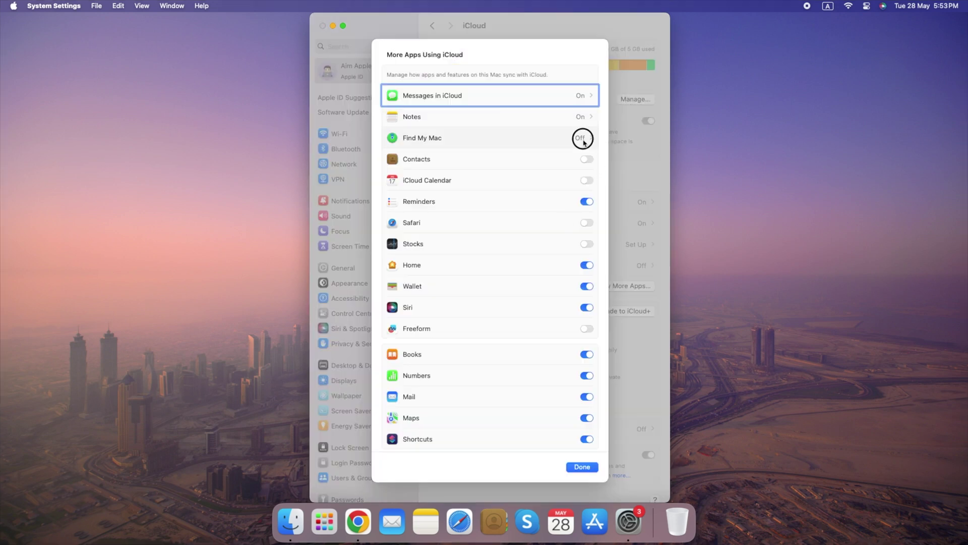
{"action": "left_click", "coordinate": [583, 139]}
{"action": "left_click", "coordinate": [566, 233]}
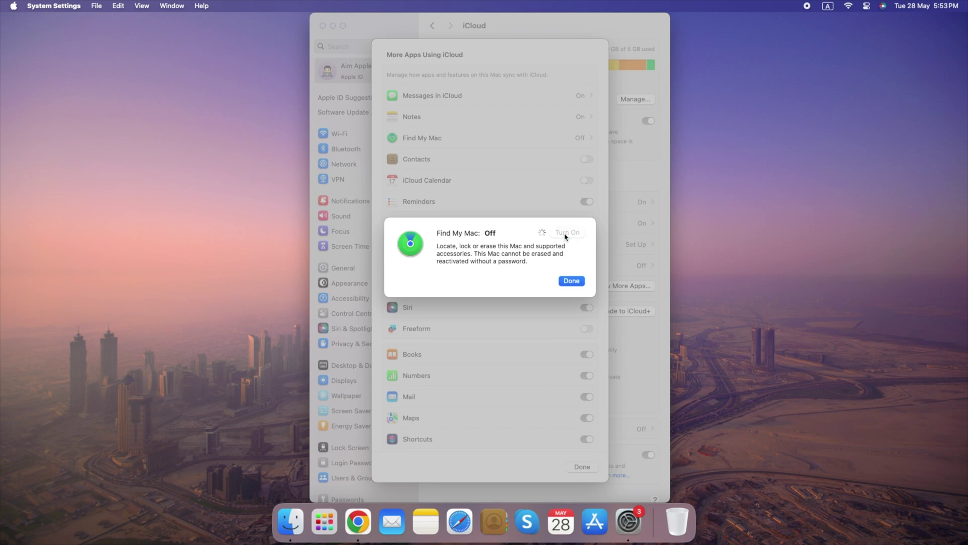
{"action": "left_click", "coordinate": [534, 304]}
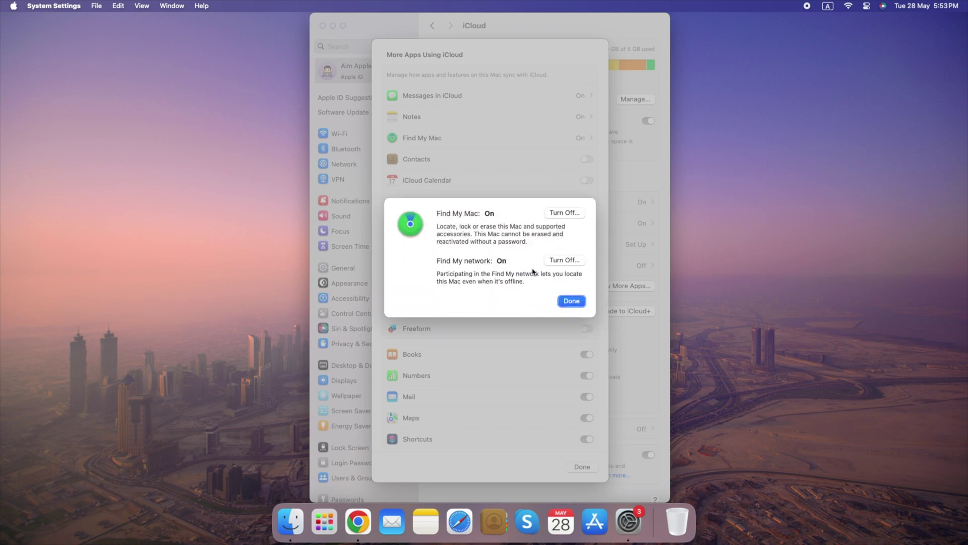
{"action": "left_click", "coordinate": [572, 301]}
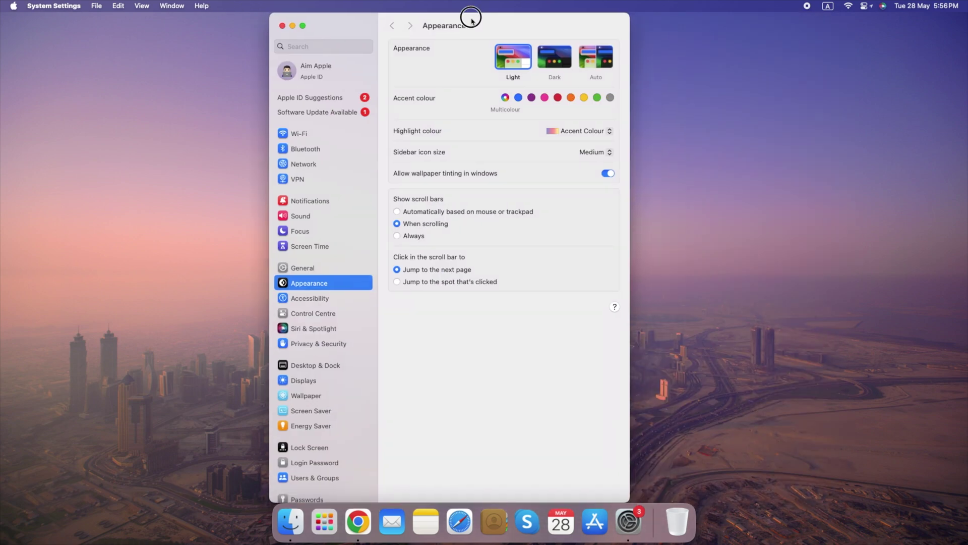
Step: Turn off the Remote Management toggle on the General > Sharing page
{"action": "left_click", "coordinate": [326, 272]}
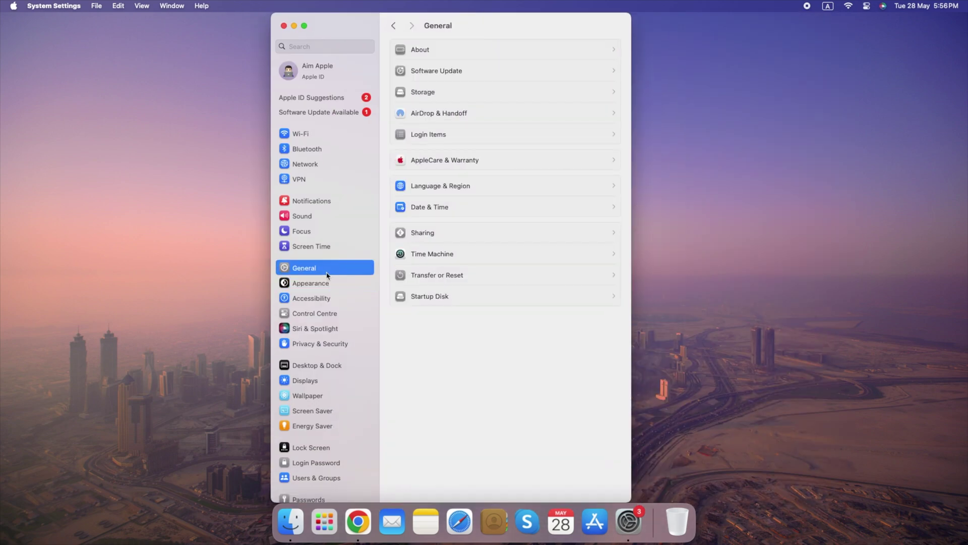
{"action": "left_click", "coordinate": [512, 233]}
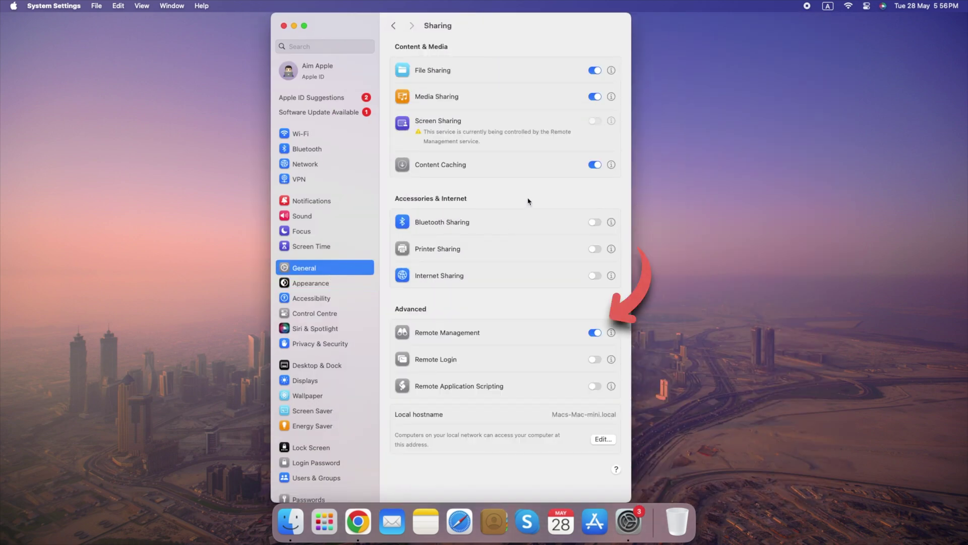
{"action": "left_click", "coordinate": [596, 333]}
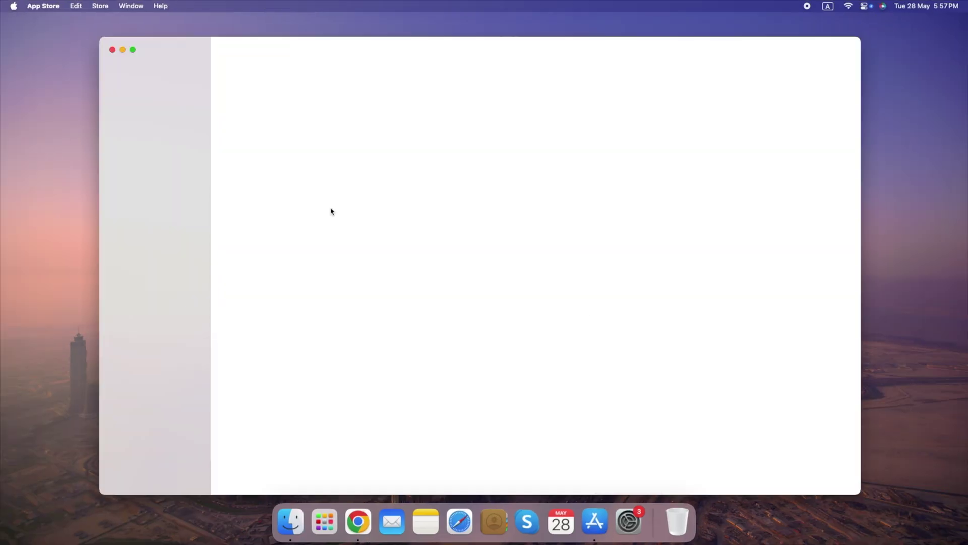
Step: Search the App Store for 'hotspot' and launch HotspotShield VPN - Wifi Proxy from its page
{"action": "left_click", "coordinate": [132, 70]}
{"action": "type", "text": "hots"}
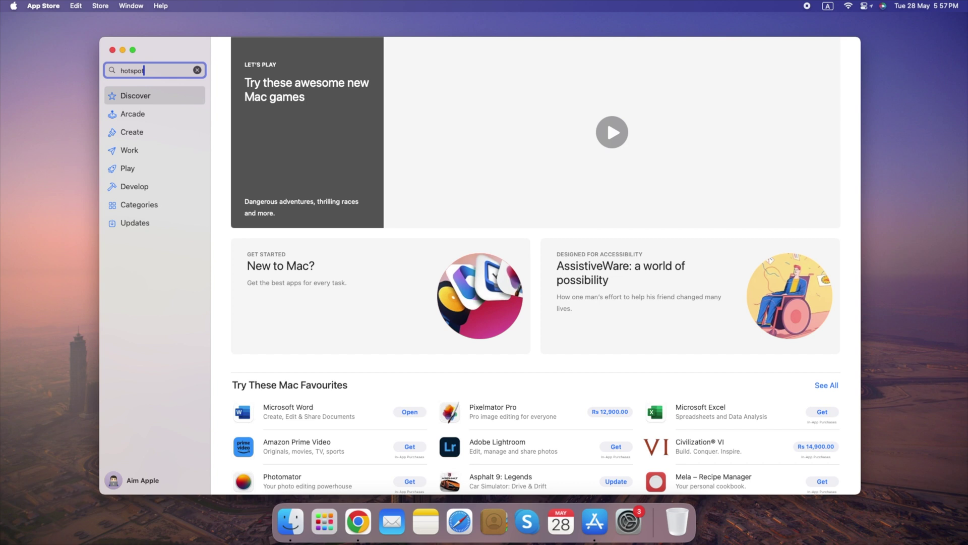
{"action": "type", "text": "pot"}
{"action": "key", "text": "Down"}
{"action": "key", "text": "Return"}
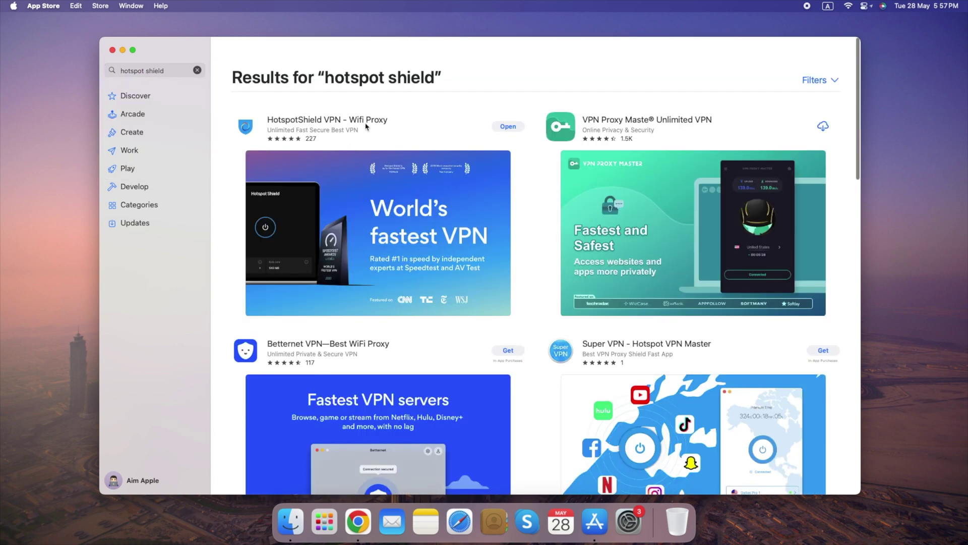
{"action": "left_click", "coordinate": [365, 123]}
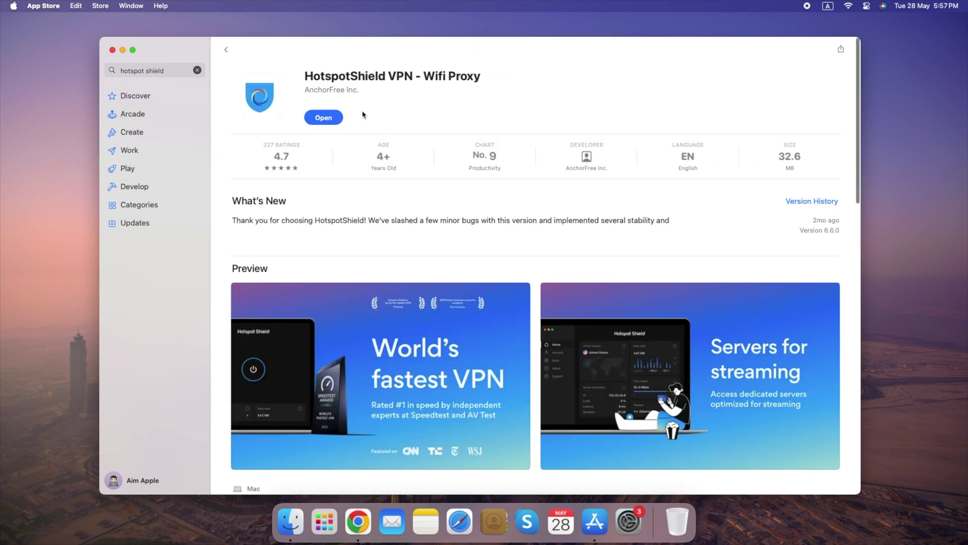
{"action": "left_click", "coordinate": [324, 118]}
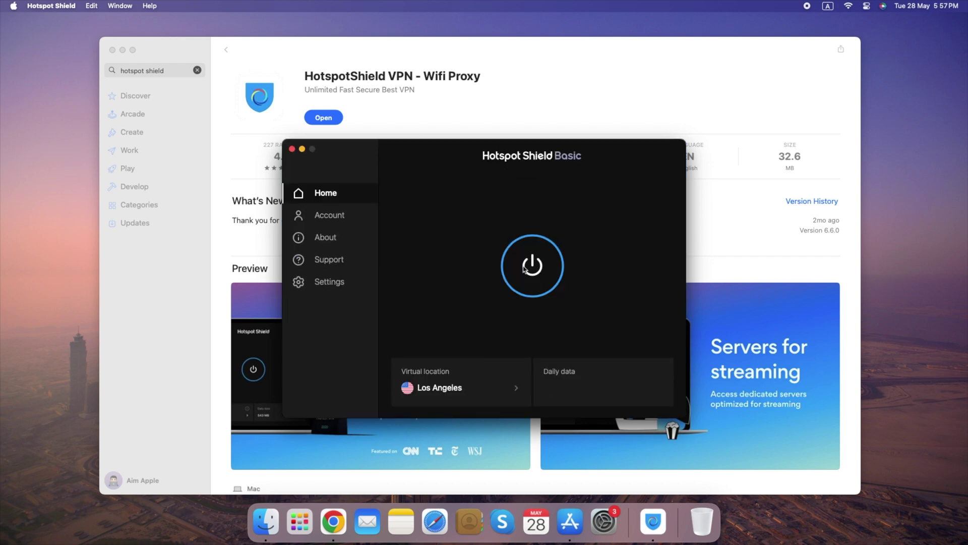
Step: Connect Hotspot Shield via Los Angeles, close the App Store, and move the window up-left
{"action": "left_click", "coordinate": [525, 270]}
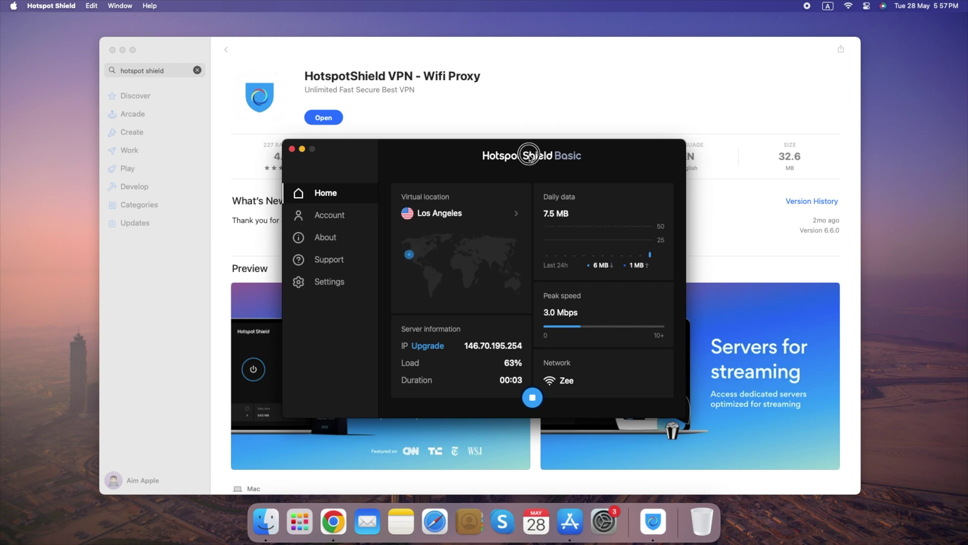
{"action": "left_click", "coordinate": [112, 50]}
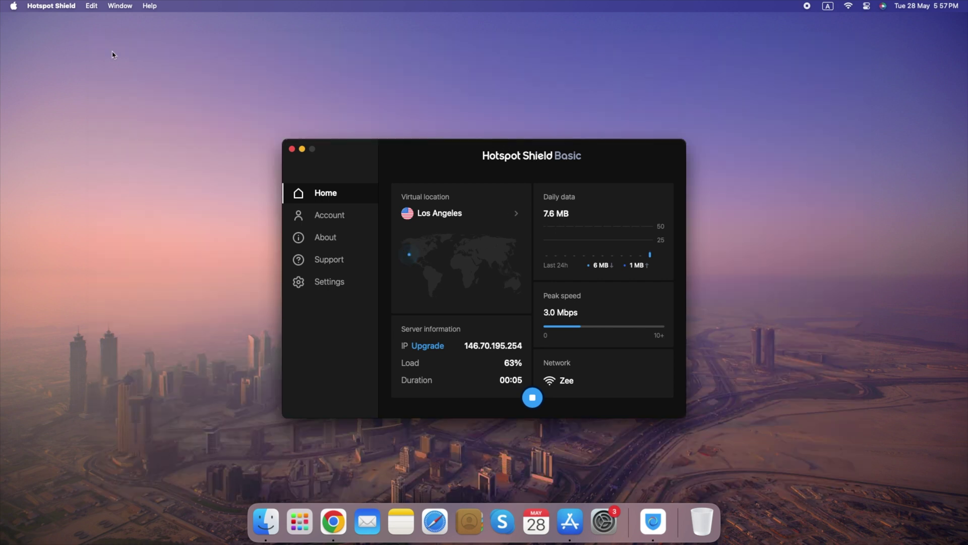
{"action": "left_click_drag", "start_coordinate": [592, 170], "coordinate": [557, 100]}
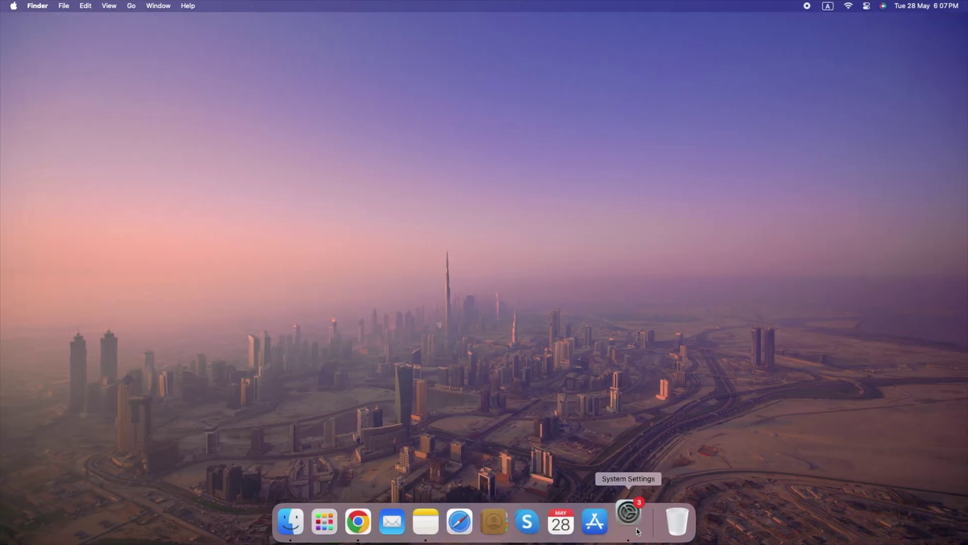
Step: Remove Chess and Adobe Photoshop 2023 from Open at Login, leaving only Adobe Illustrator 2022
{"action": "left_click", "coordinate": [637, 531]}
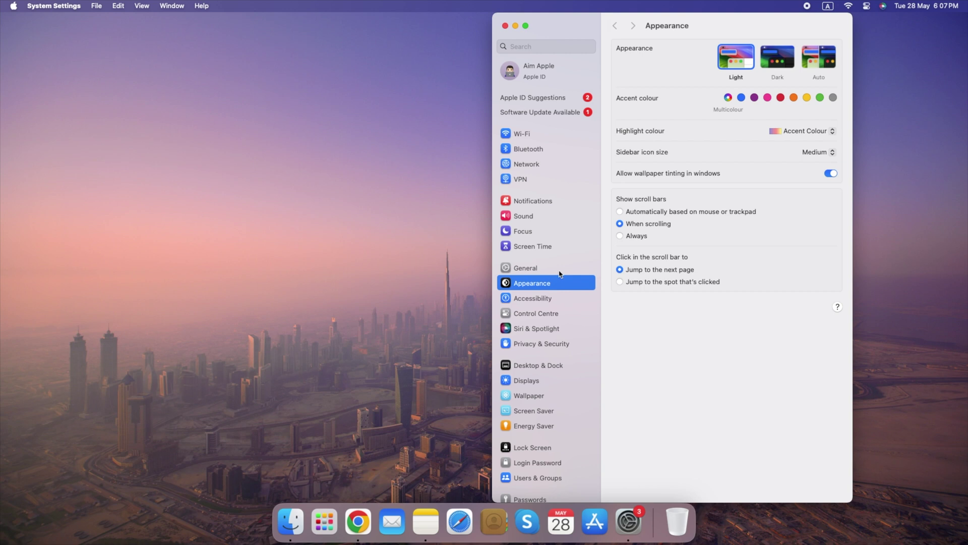
{"action": "left_click", "coordinate": [555, 270]}
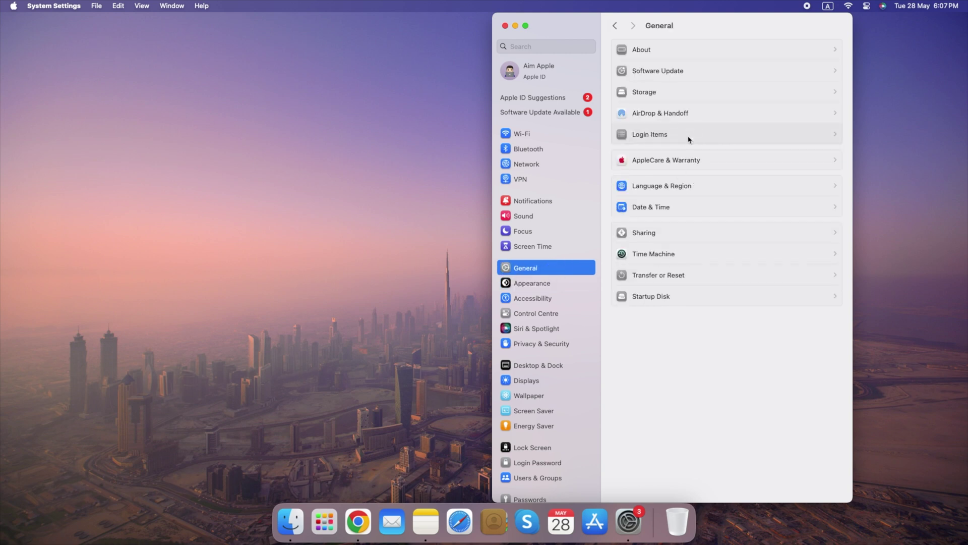
{"action": "left_click", "coordinate": [658, 134]}
{"action": "left_click", "coordinate": [673, 121]}
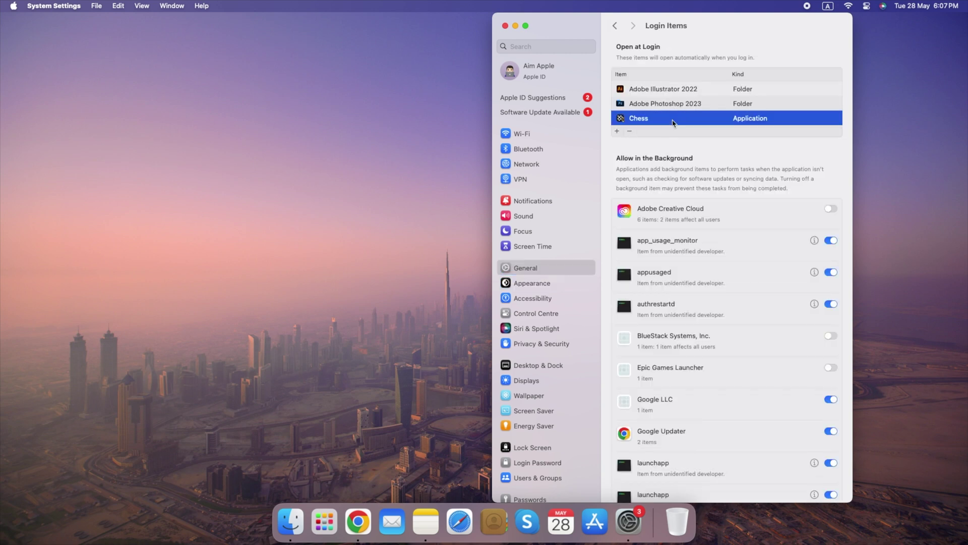
{"action": "left_click", "coordinate": [630, 132]}
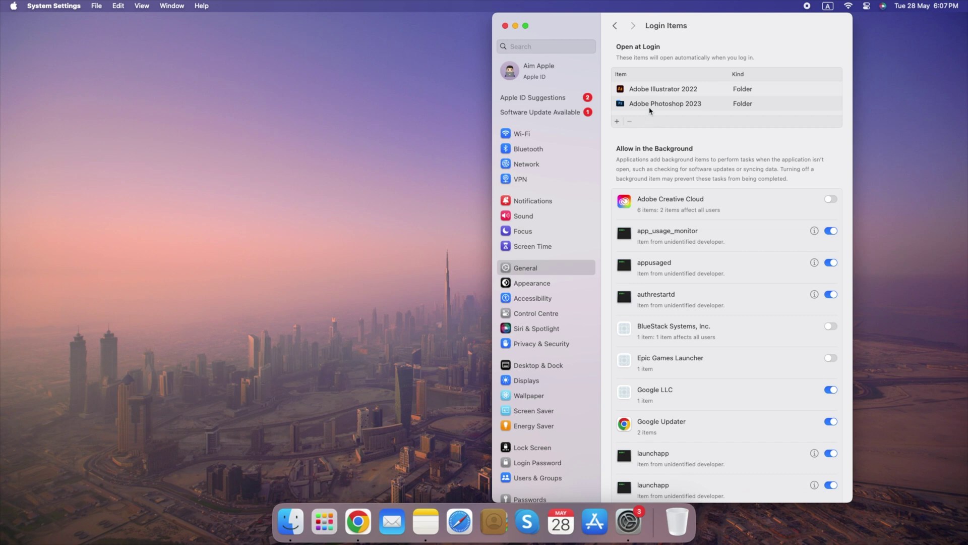
{"action": "left_click", "coordinate": [647, 107]}
{"action": "left_click", "coordinate": [633, 121]}
{"action": "left_click", "coordinate": [655, 89]}
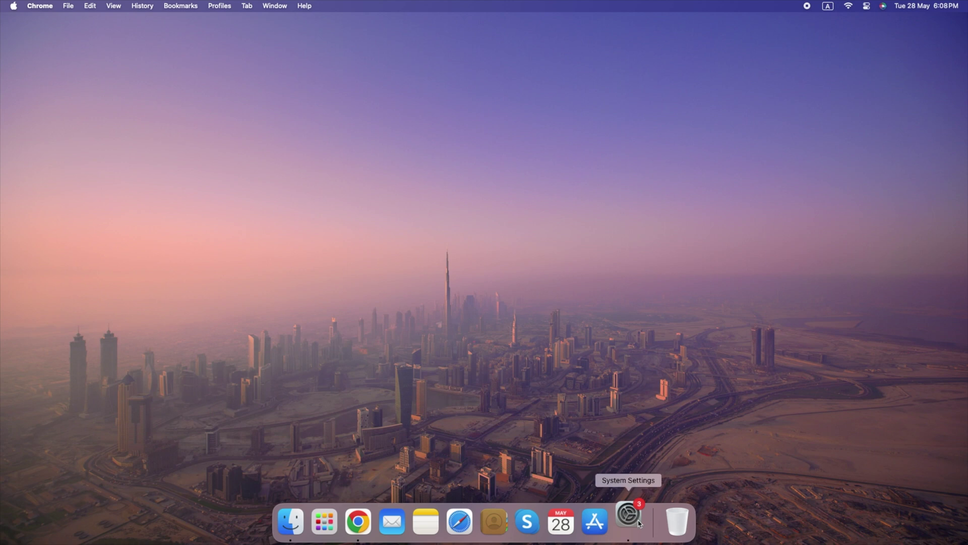
Step: In Privacy & Security, allow apps only from the App Store, authorising with the password
{"action": "left_click", "coordinate": [627, 522]}
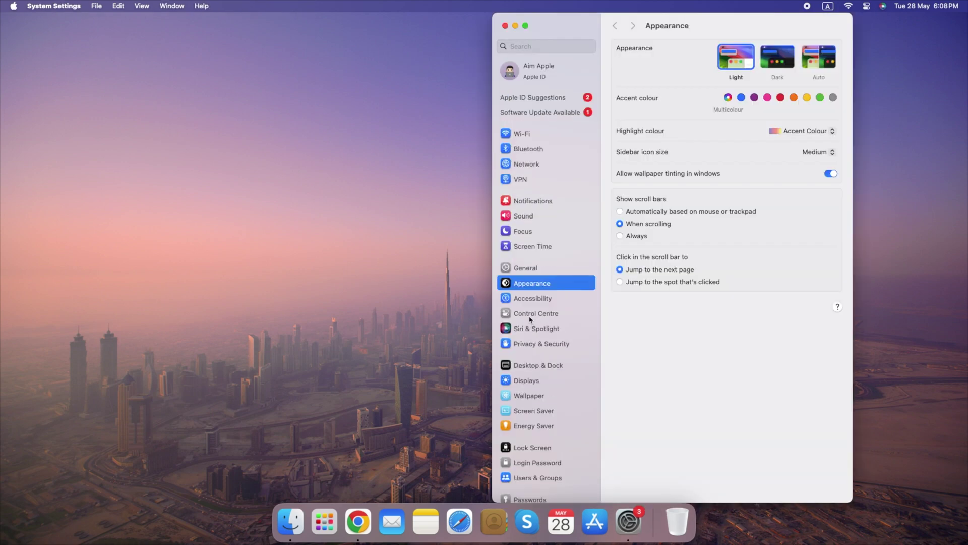
{"action": "left_click", "coordinate": [535, 343]}
{"action": "scroll", "coordinate": [702, 406], "scroll_direction": "down", "scroll_amount": 10}
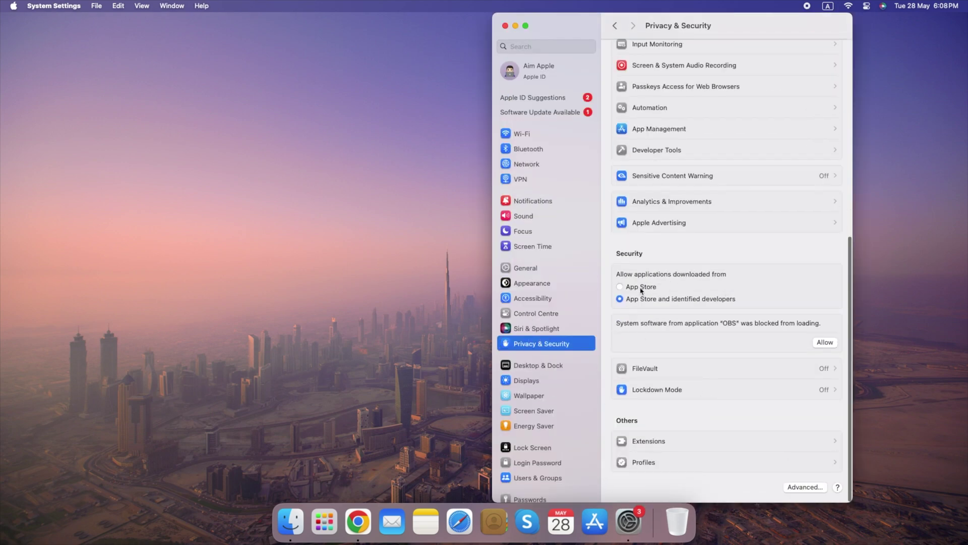
{"action": "left_click", "coordinate": [641, 289]}
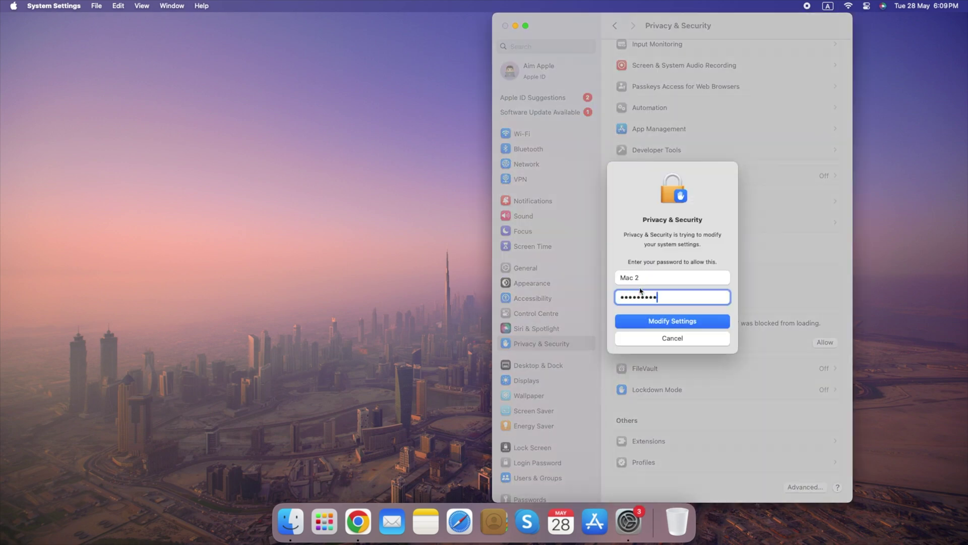
{"action": "key", "text": "Return"}
Step: Turn on FileVault disk encryption, accepting iCloud unlock
{"action": "left_click", "coordinate": [781, 368]}
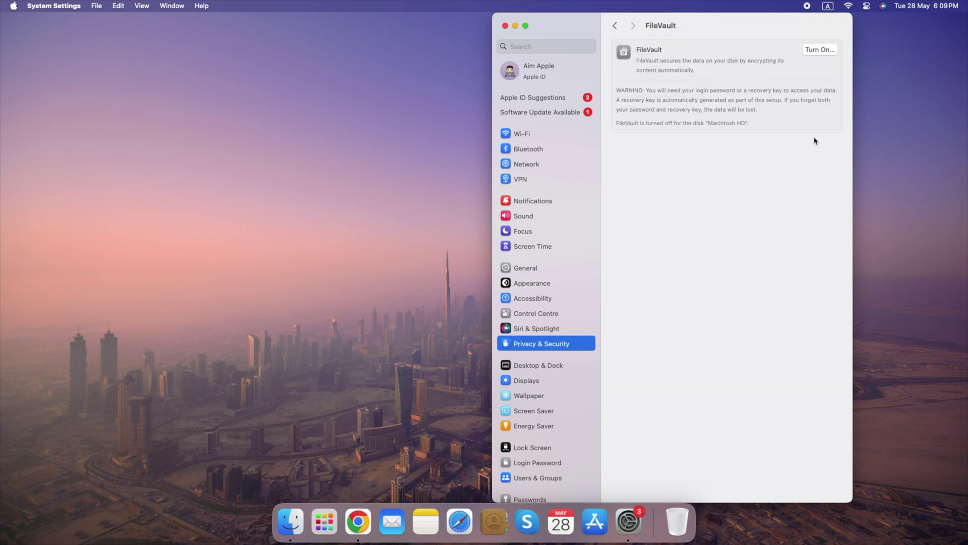
{"action": "left_click", "coordinate": [820, 49]}
{"action": "key", "text": "Return"}
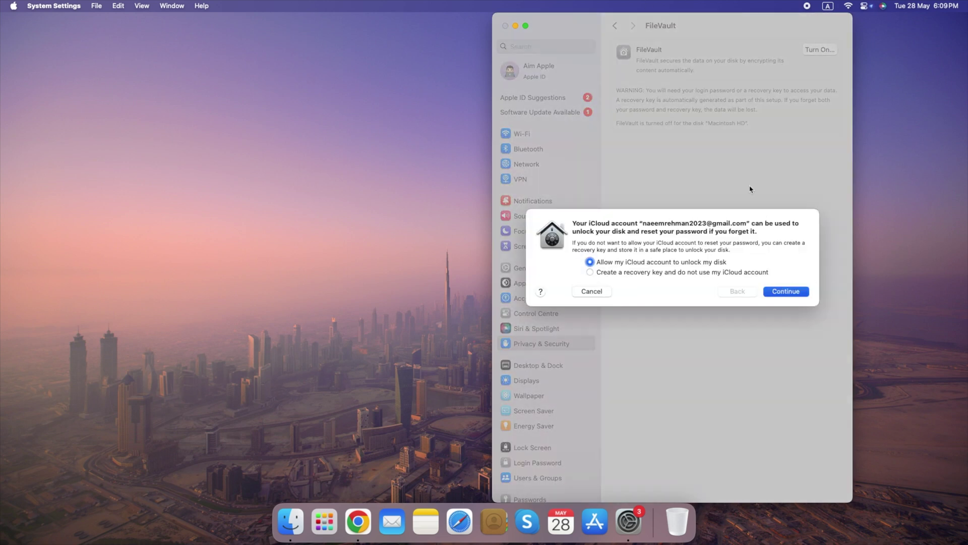
{"action": "key", "text": "Return"}
{"action": "left_click", "coordinate": [690, 441]}
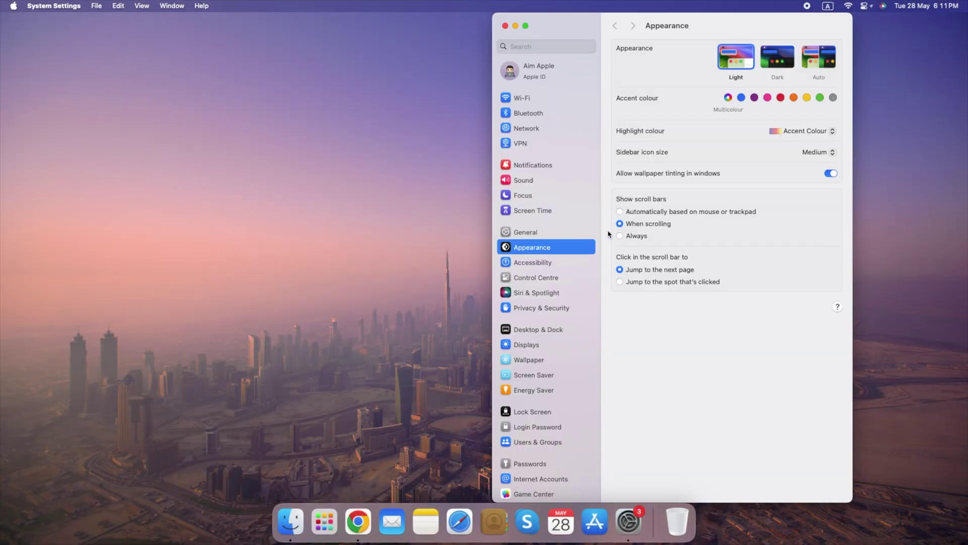
Step: Start adding a backup disk from General > Time Machine
{"action": "left_click", "coordinate": [555, 270]}
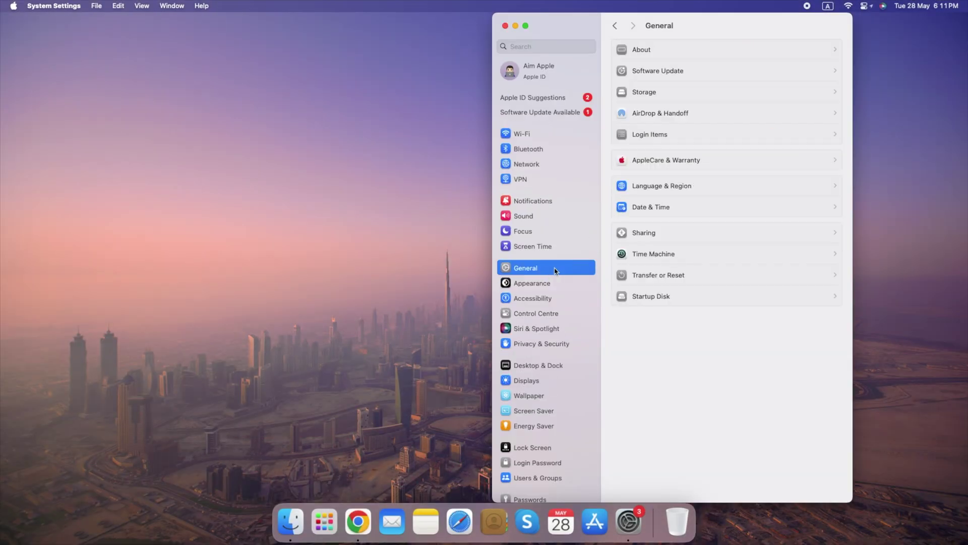
{"action": "left_click", "coordinate": [697, 256]}
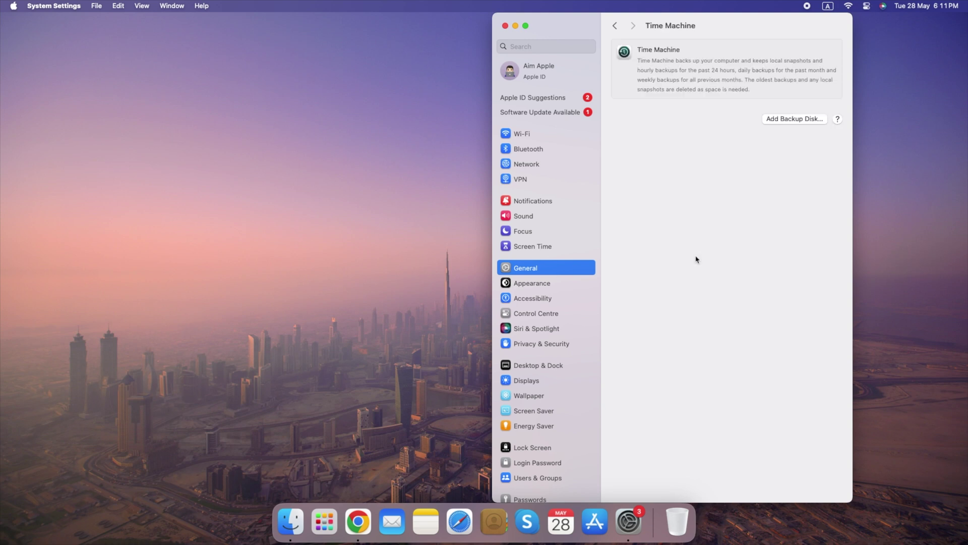
{"action": "left_click", "coordinate": [782, 121]}
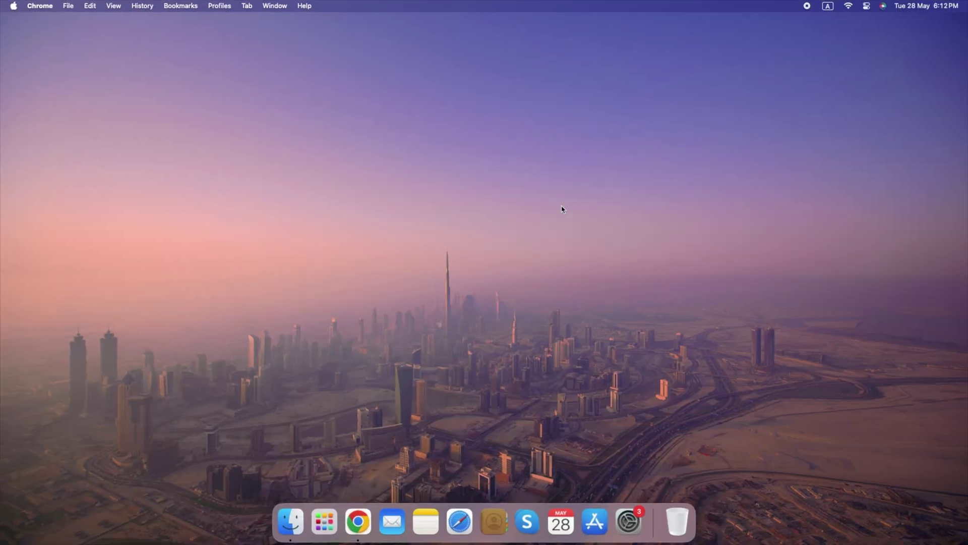
{"action": "left_click", "coordinate": [461, 522]}
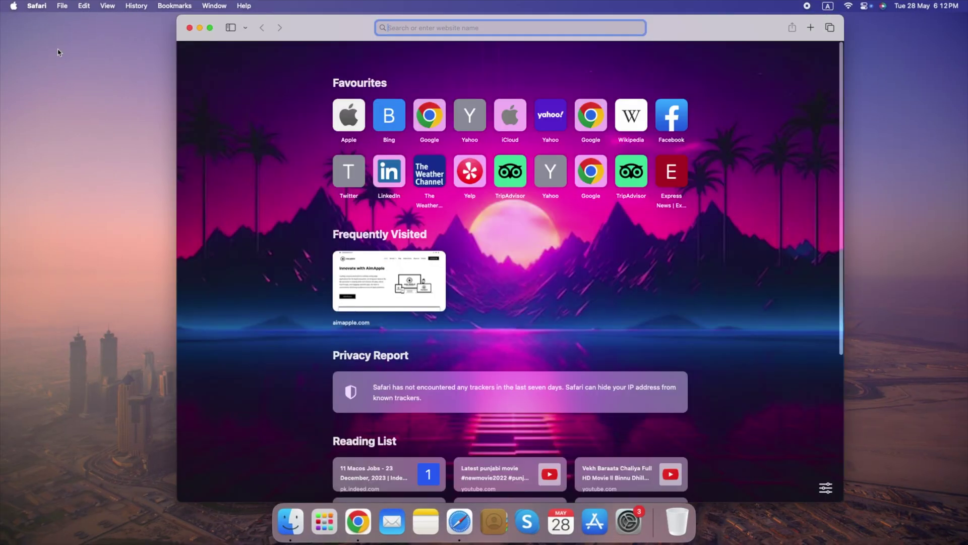
{"action": "left_click", "coordinate": [38, 6]}
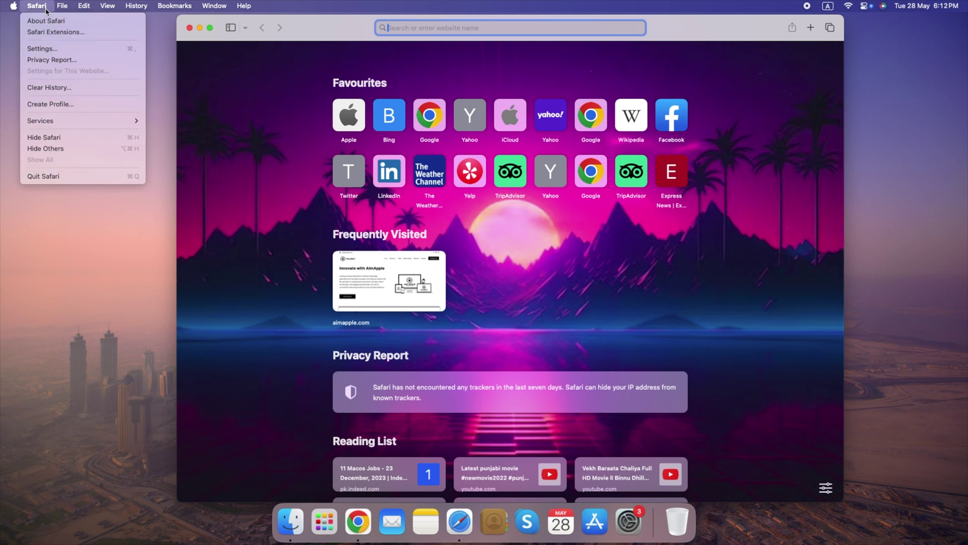
{"action": "left_click", "coordinate": [66, 52]}
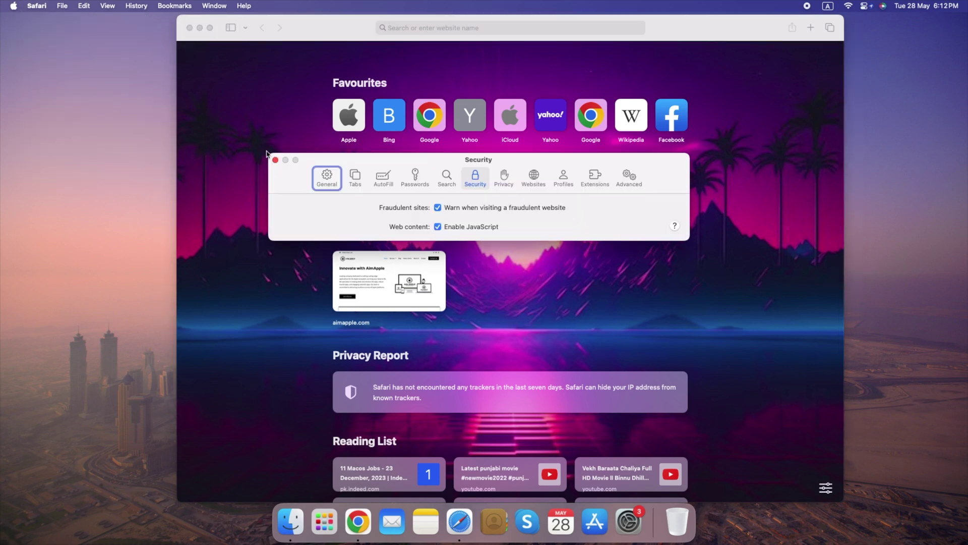
{"action": "left_click", "coordinate": [503, 181]}
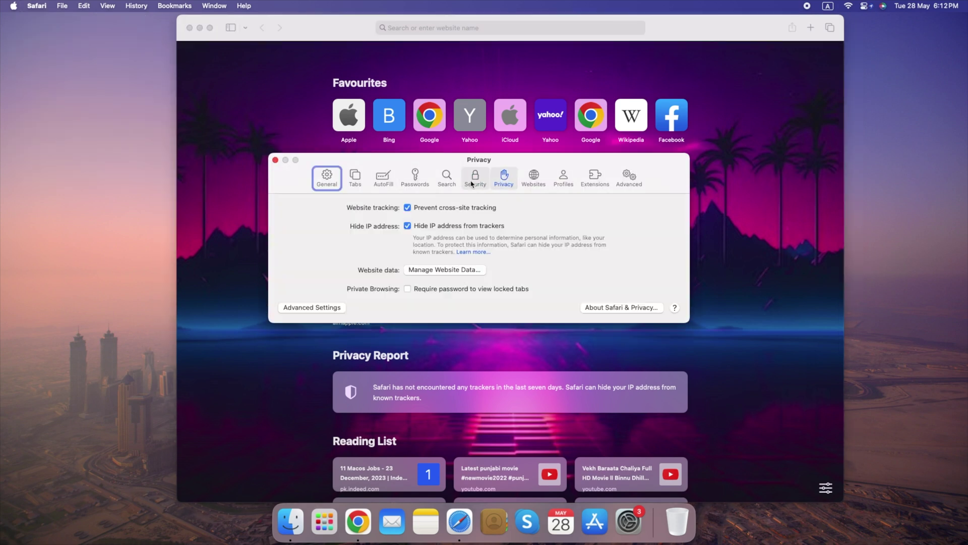
{"action": "left_click", "coordinate": [475, 177]}
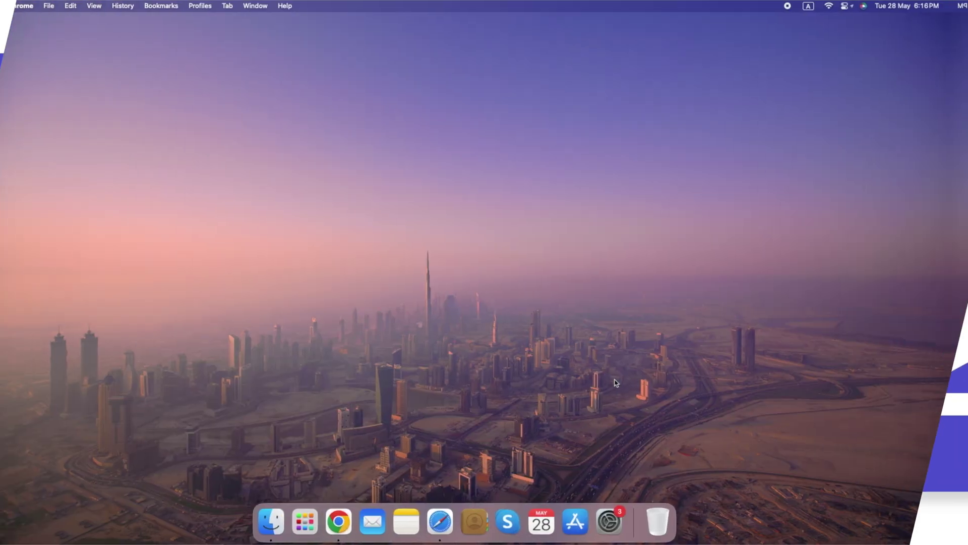
Step: Add a Screen Time App Limit for Chess under Games: 0h 30m, Every Day
{"action": "left_click", "coordinate": [628, 521]}
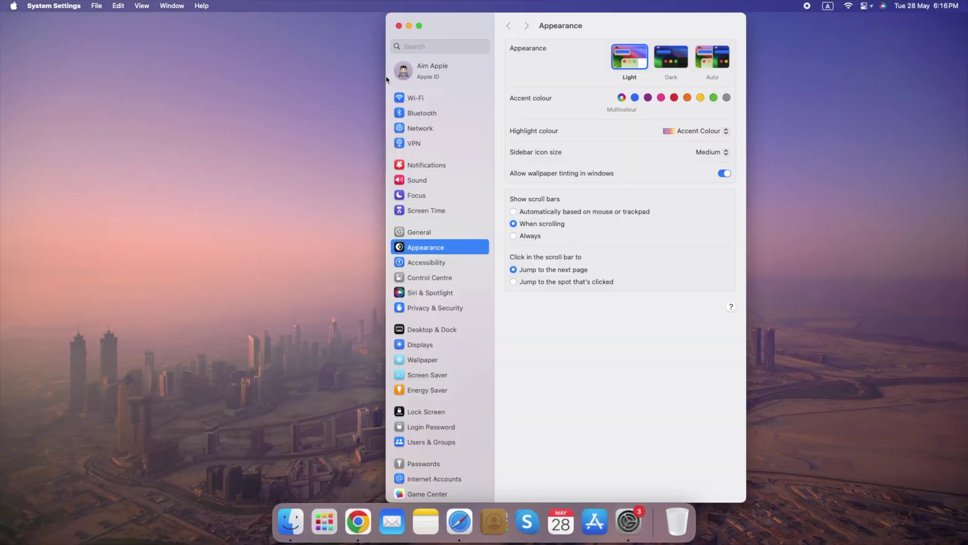
{"action": "type", "text": "screen time"}
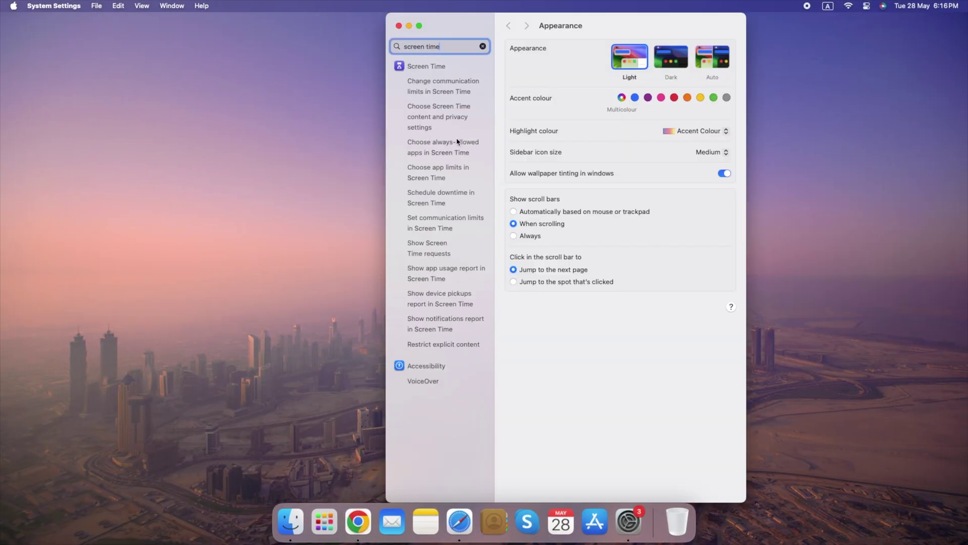
{"action": "left_click", "coordinate": [456, 177]}
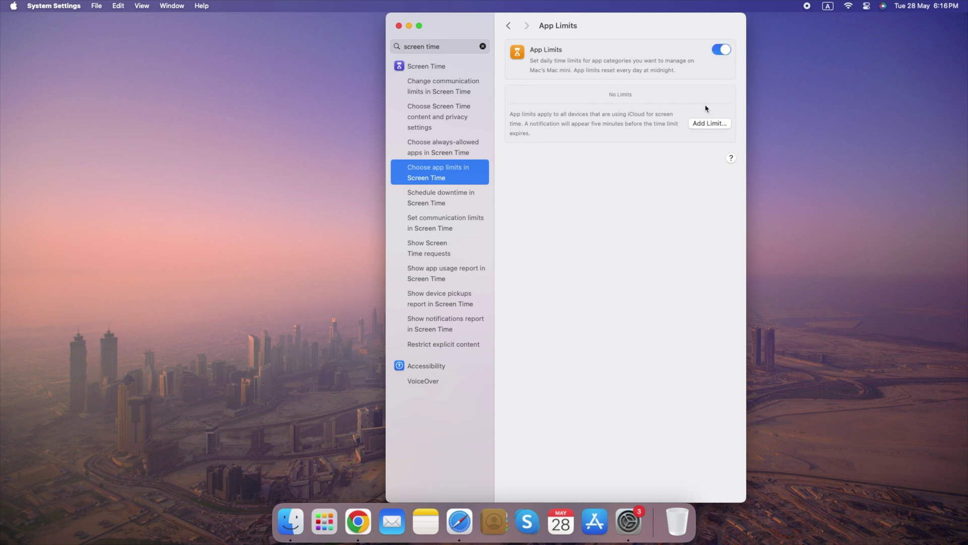
{"action": "left_click", "coordinate": [711, 125]}
{"action": "left_click", "coordinate": [448, 256]}
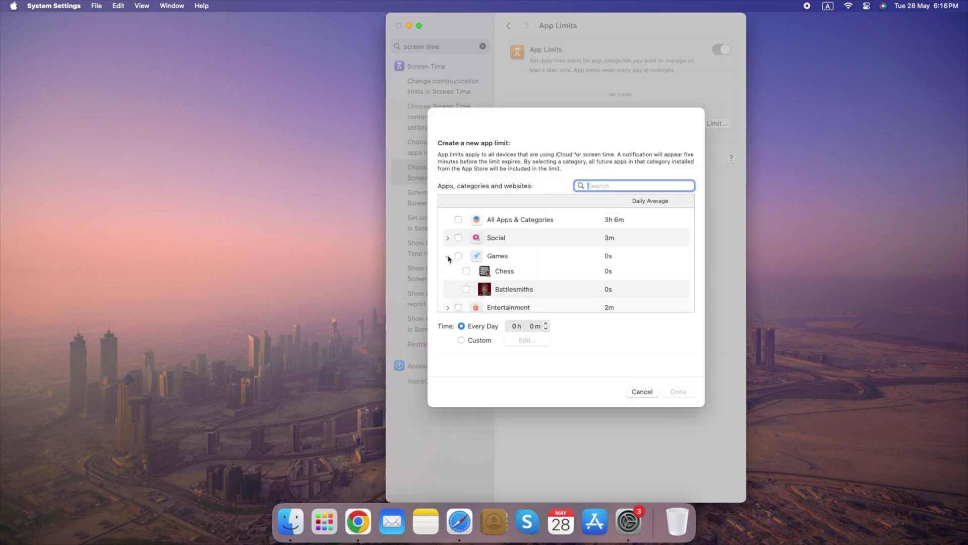
{"action": "left_click", "coordinate": [514, 328]}
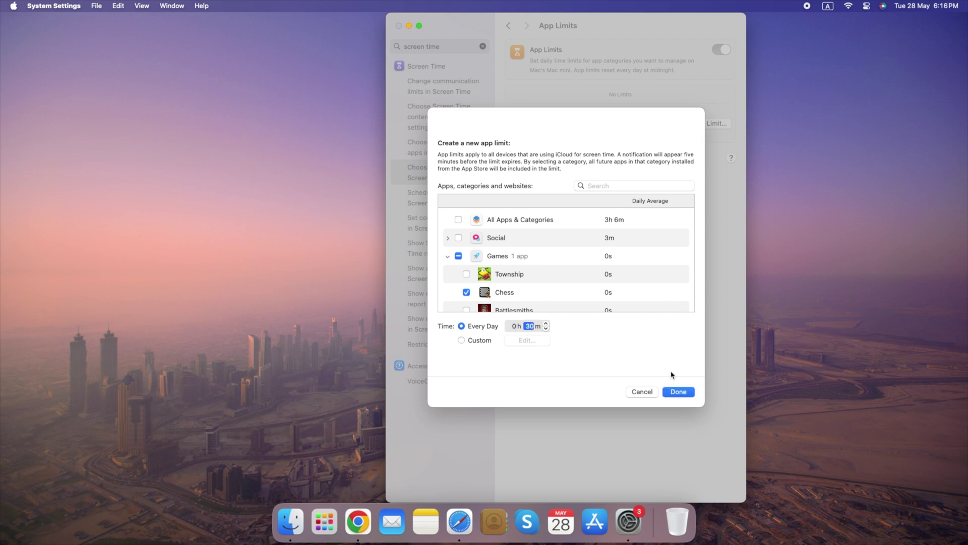
{"action": "left_click", "coordinate": [678, 391]}
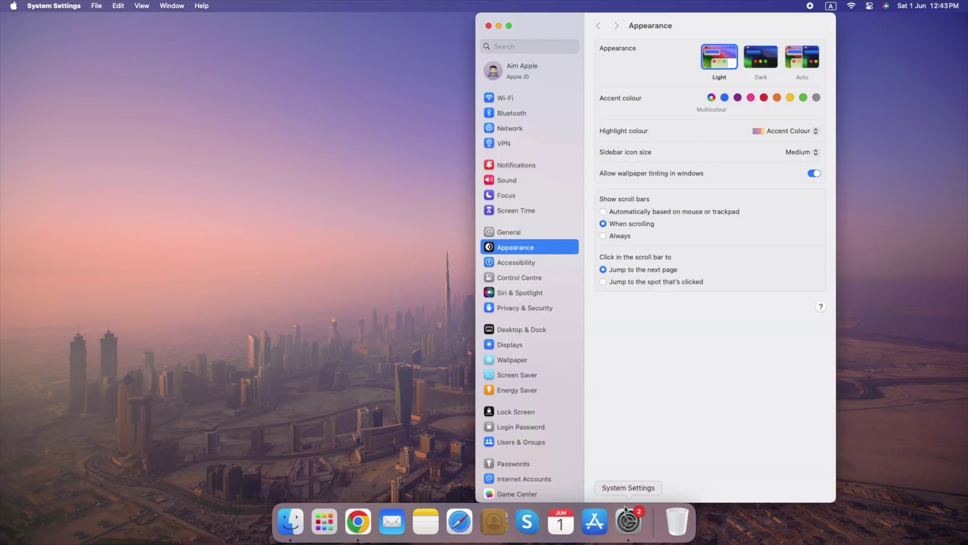
Step: Set the Lock Screen message to 'If found, Please contact me'
{"action": "left_click", "coordinate": [537, 438]}
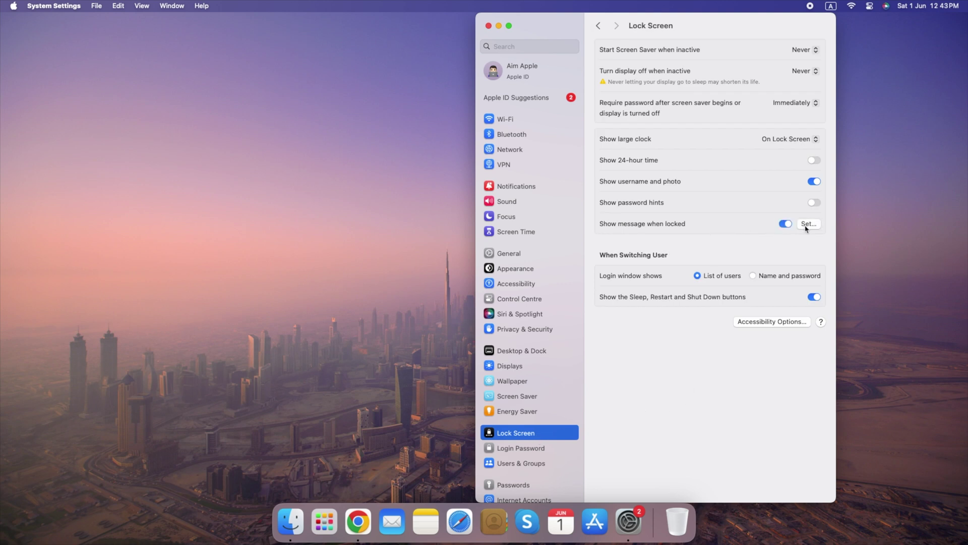
{"action": "left_click", "coordinate": [806, 226]}
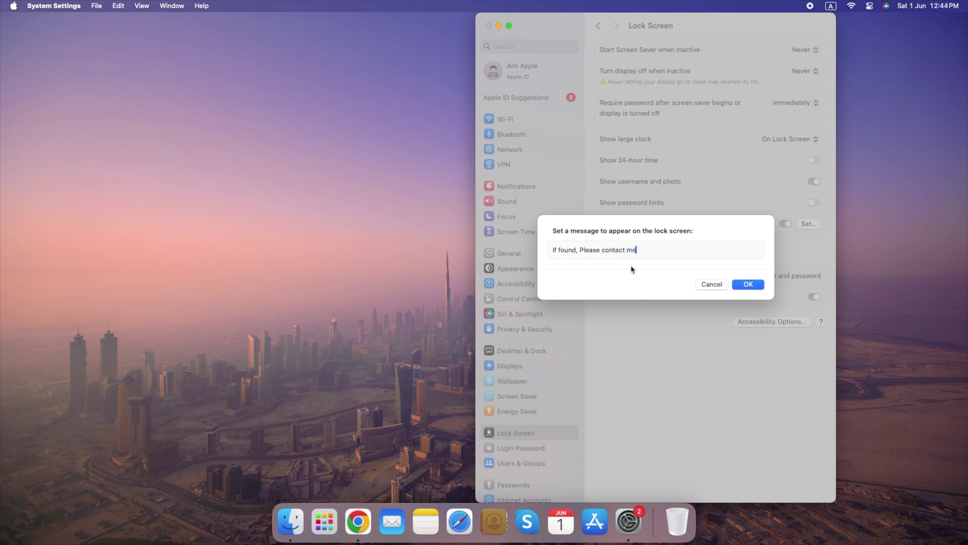
{"action": "left_click", "coordinate": [757, 286]}
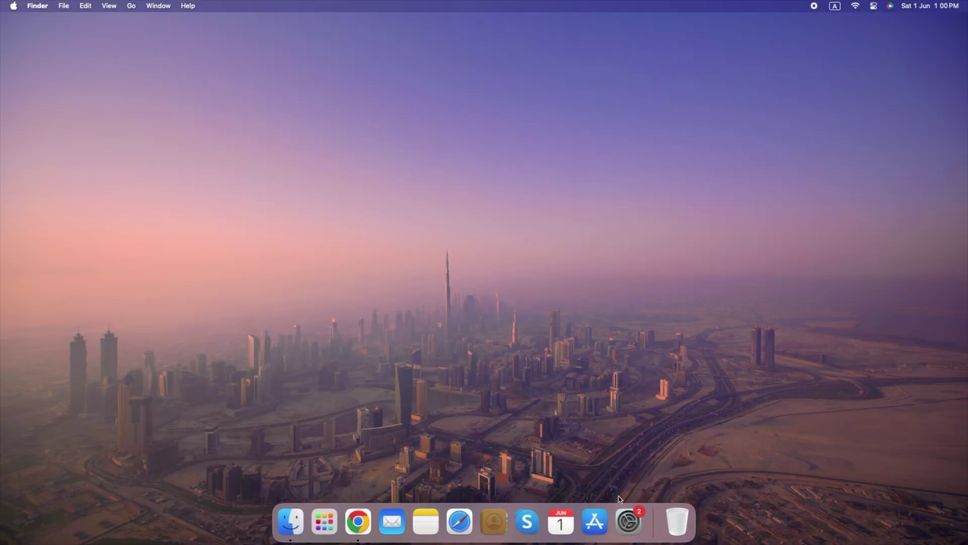
Step: Open Hot Corners in Desktop & Dock and set the top-left corner to Lock Screen
{"action": "left_click", "coordinate": [628, 520]}
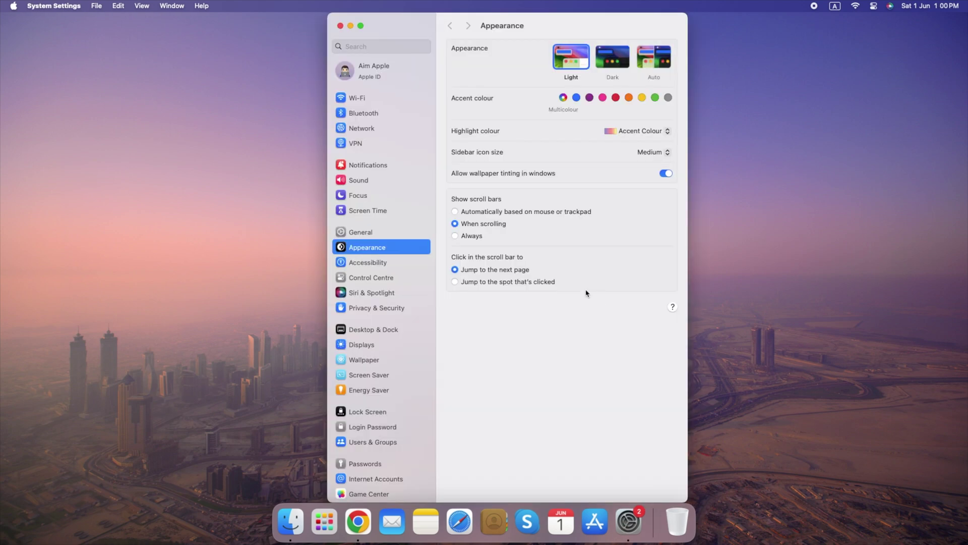
{"action": "left_click", "coordinate": [387, 355]}
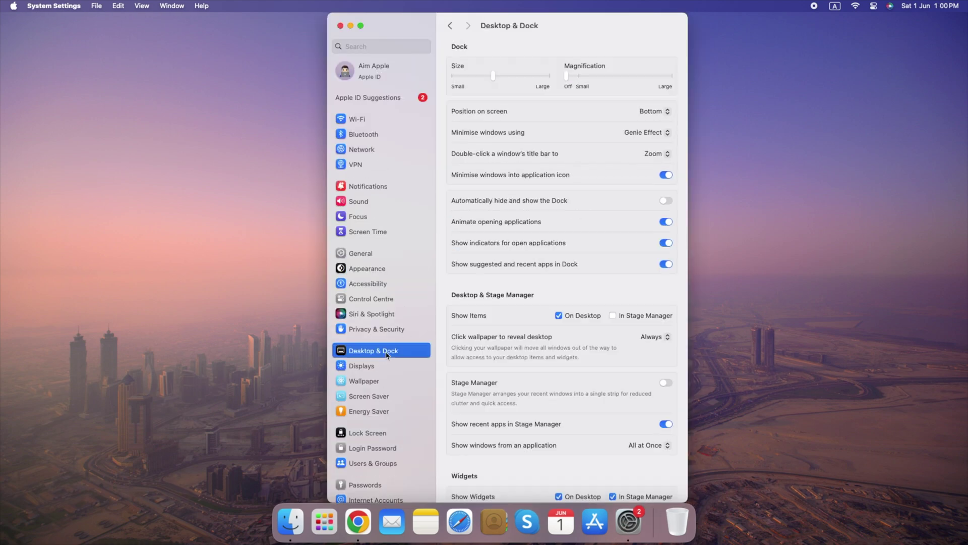
{"action": "scroll", "coordinate": [587, 384], "scroll_direction": "down", "scroll_amount": 10}
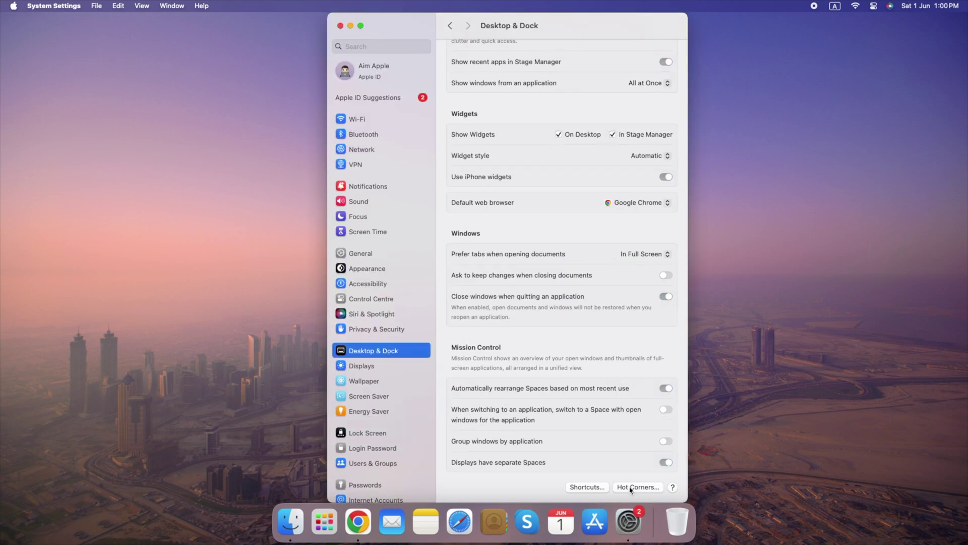
{"action": "left_click", "coordinate": [637, 486]}
{"action": "left_click", "coordinate": [443, 232]}
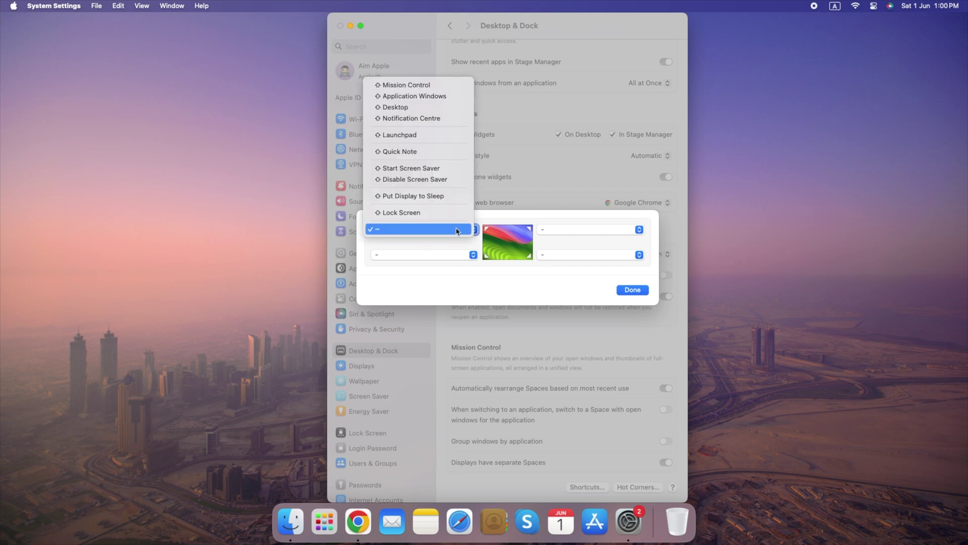
{"action": "left_click", "coordinate": [432, 213], "text": "shift+super"}
Step: Set top-right to Launchpad, bottom-right to Notification Centre, bottom-left to Put Display to Sleep
{"action": "left_click", "coordinate": [637, 229]}
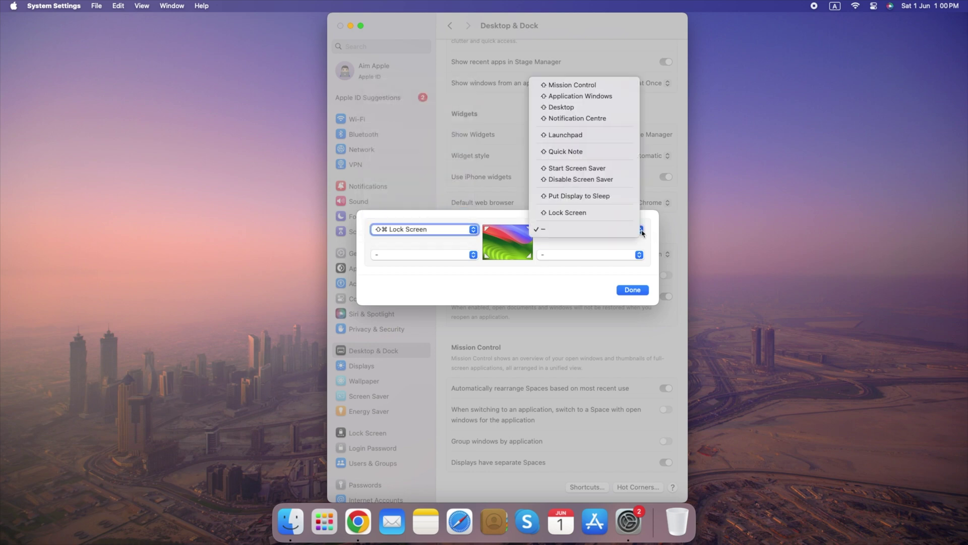
{"action": "left_click", "coordinate": [591, 139], "text": "shift+super"}
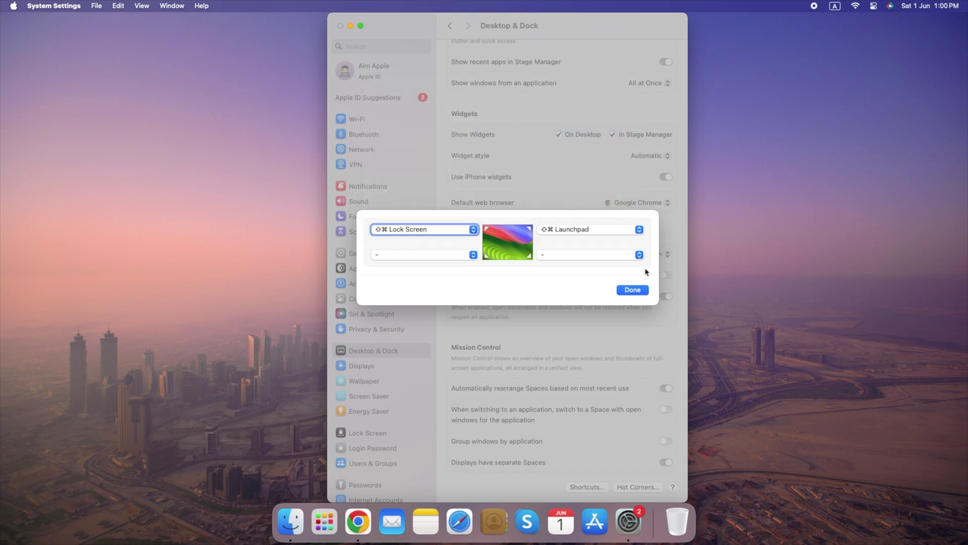
{"action": "left_click", "coordinate": [638, 255]}
{"action": "left_click", "coordinate": [600, 148], "text": "shift+super"}
{"action": "left_click", "coordinate": [460, 257]}
{"action": "left_click", "coordinate": [447, 222], "text": "shift+super"}
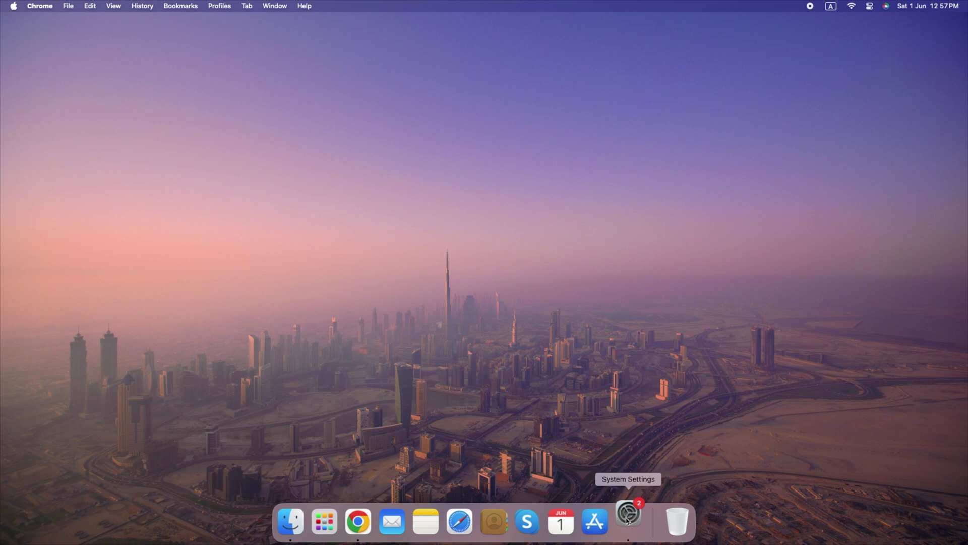
{"action": "left_click", "coordinate": [637, 515]}
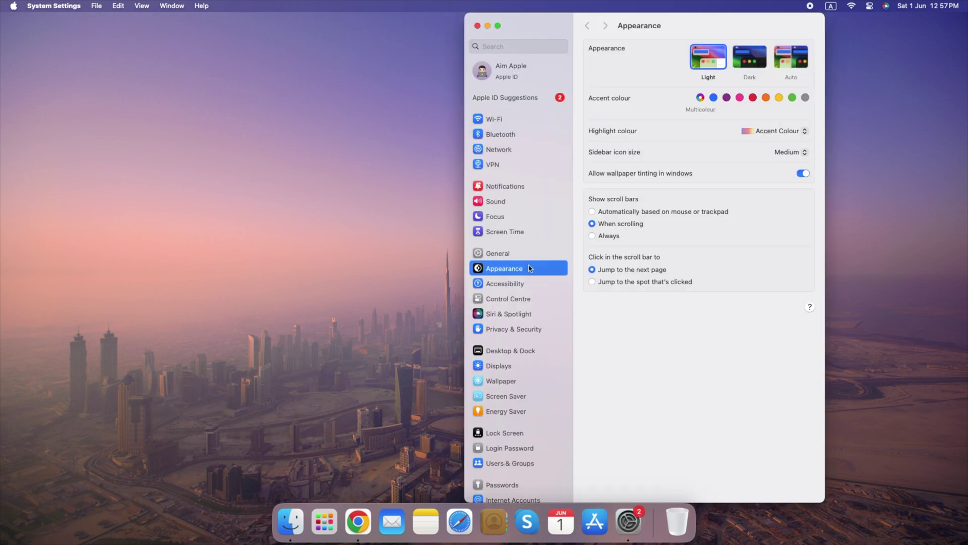
Step: Switch off the Content Caching toggle on the General > Sharing page
{"action": "left_click", "coordinate": [524, 256]}
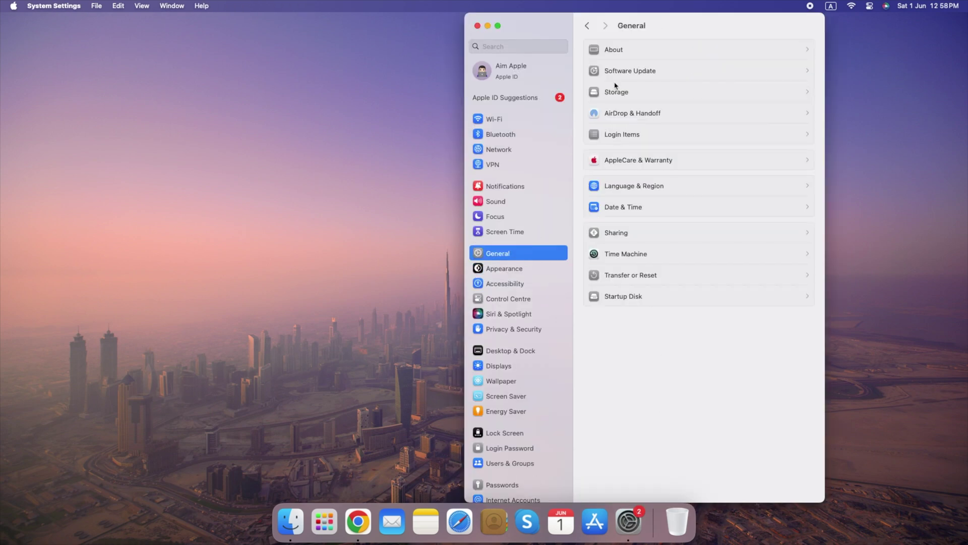
{"action": "left_click", "coordinate": [677, 231]}
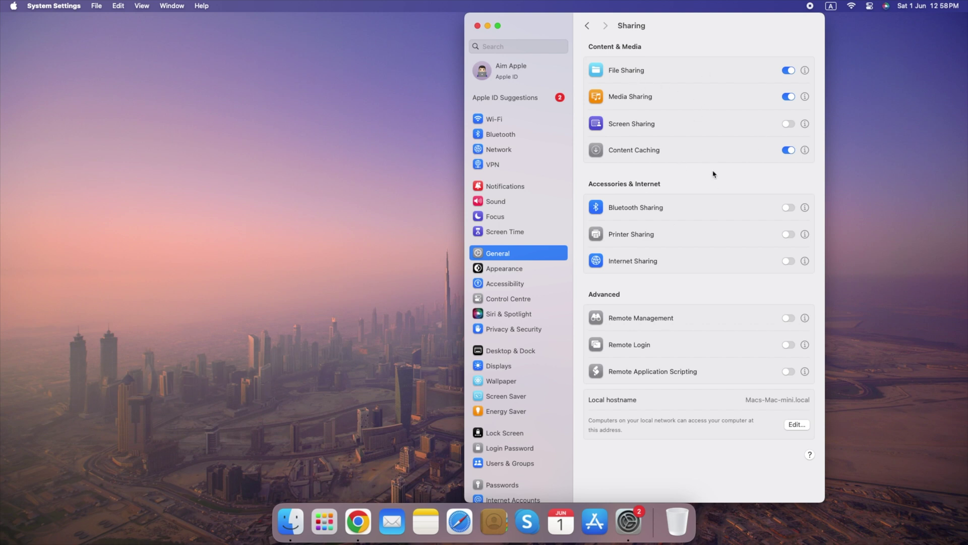
{"action": "left_click", "coordinate": [788, 149]}
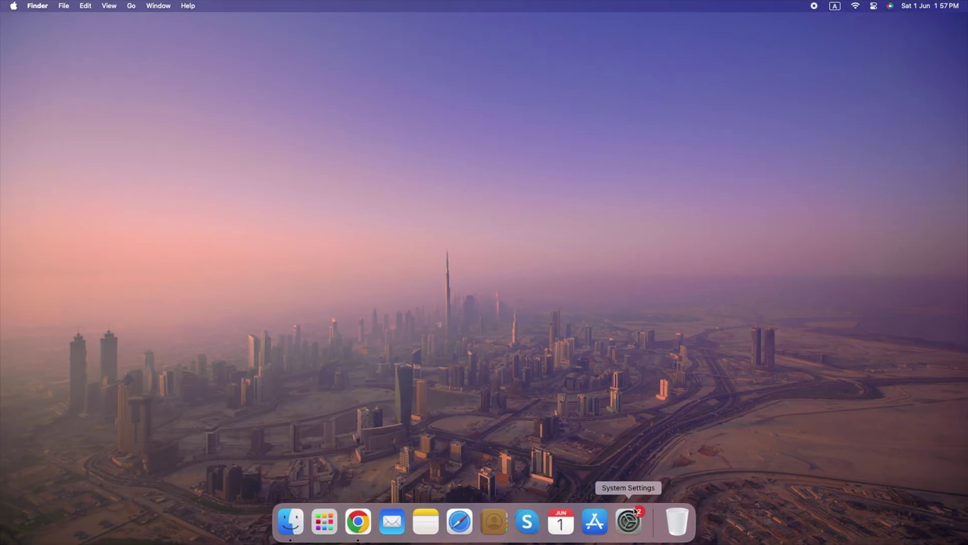
Step: In Privacy & Security, allow apps from the App Store and identified developers, confirming with the admin password
{"action": "left_click", "coordinate": [635, 511]}
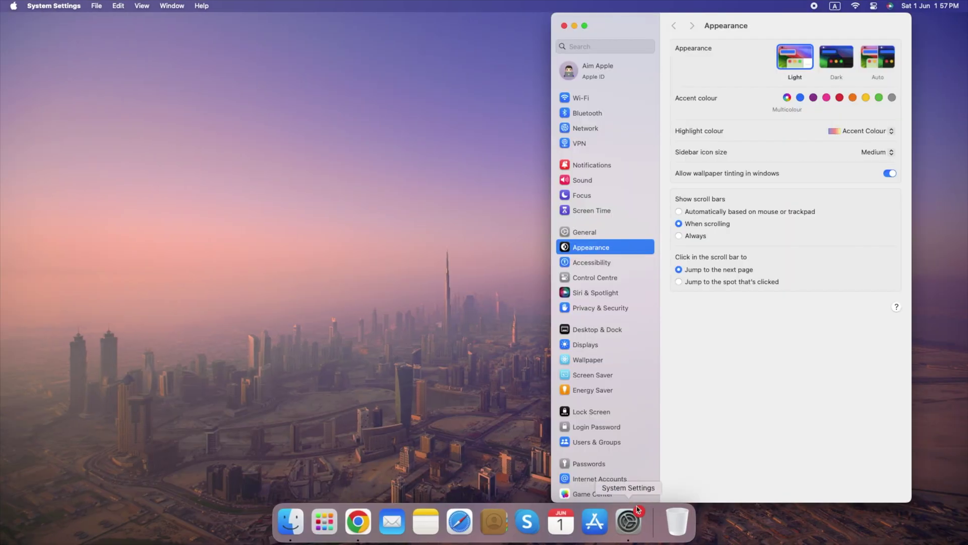
{"action": "left_click", "coordinate": [633, 329]}
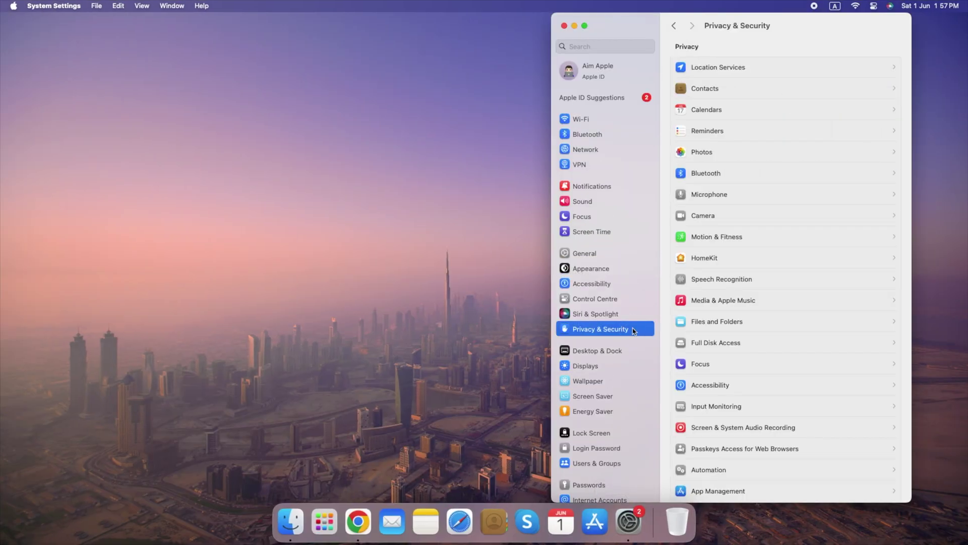
{"action": "scroll", "coordinate": [716, 323], "scroll_direction": "down", "scroll_amount": 10}
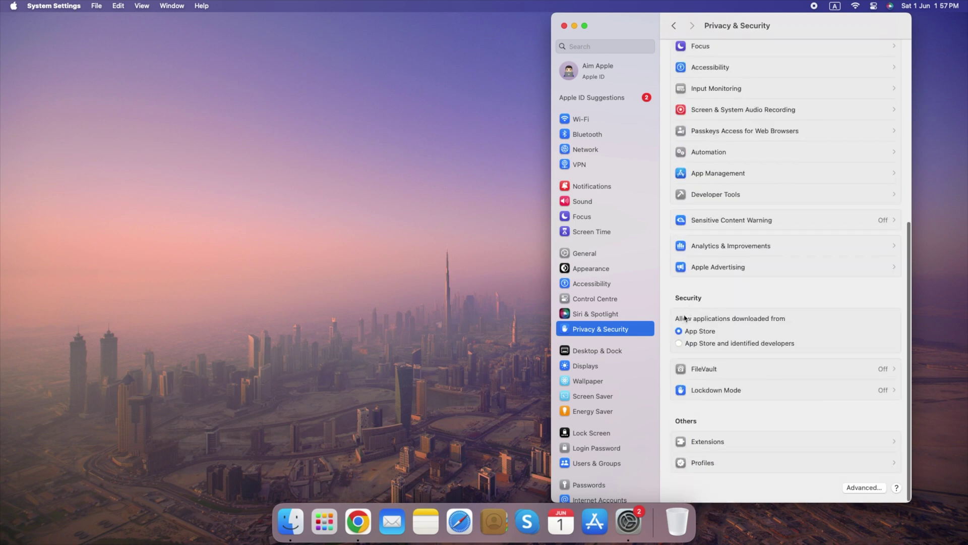
{"action": "left_click", "coordinate": [720, 343]}
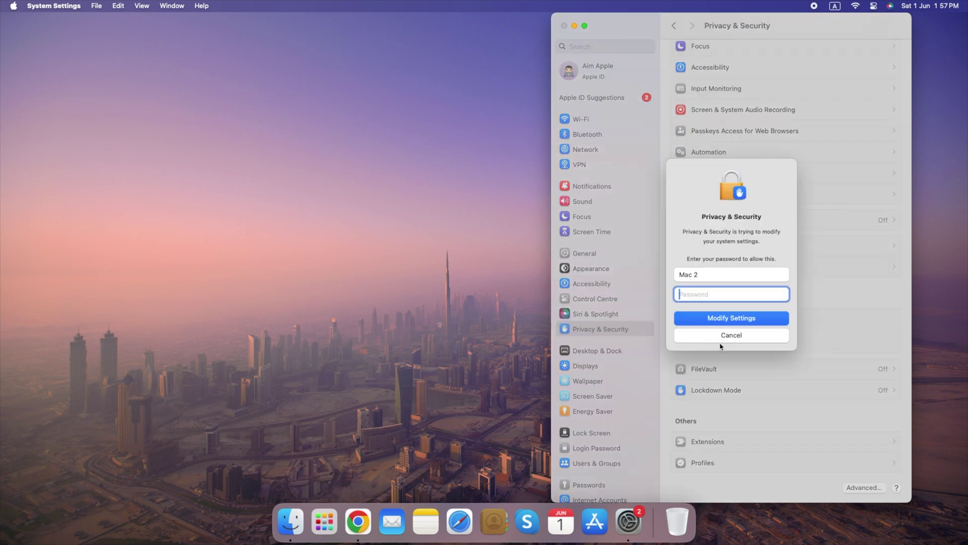
{"action": "type", "text": "••"}
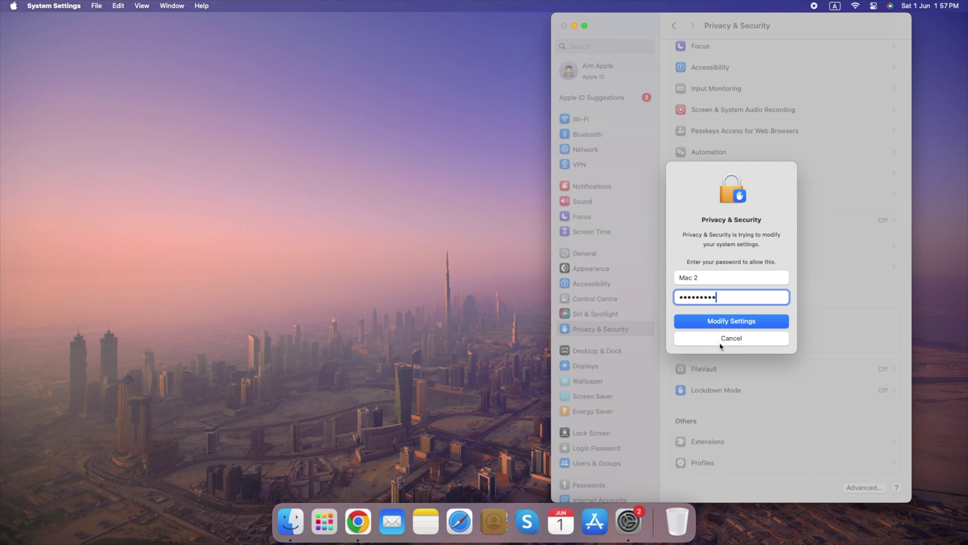
{"action": "key", "text": "Return"}
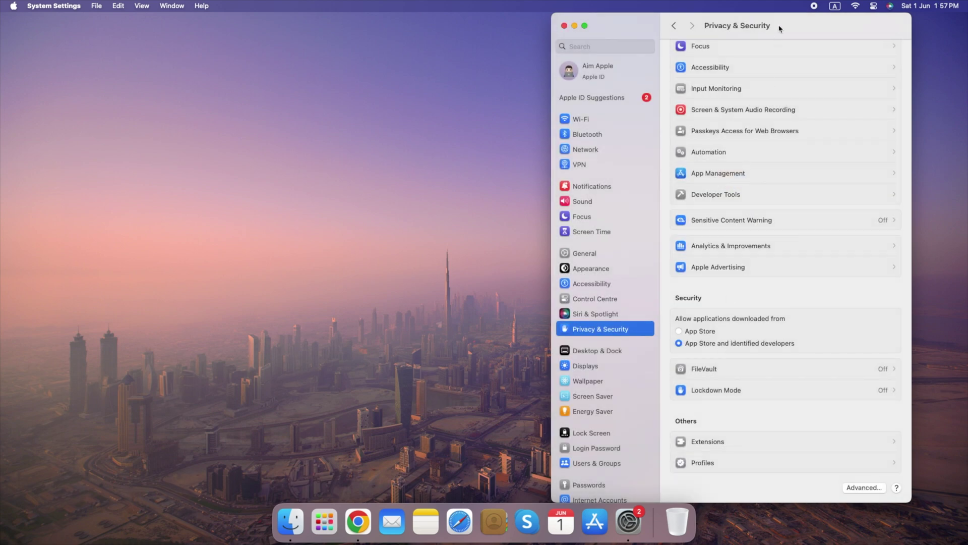
{"action": "left_click_drag", "start_coordinate": [779, 29], "coordinate": [506, 15]}
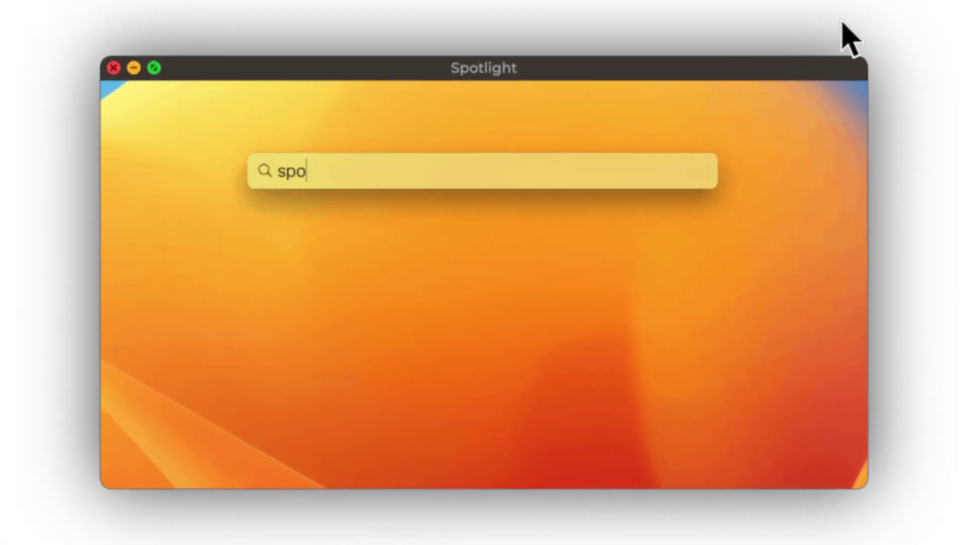
Step: Search Spotlight for 'spotlight' to find the Spotlight search categories setting
{"action": "type", "text": "ight"}
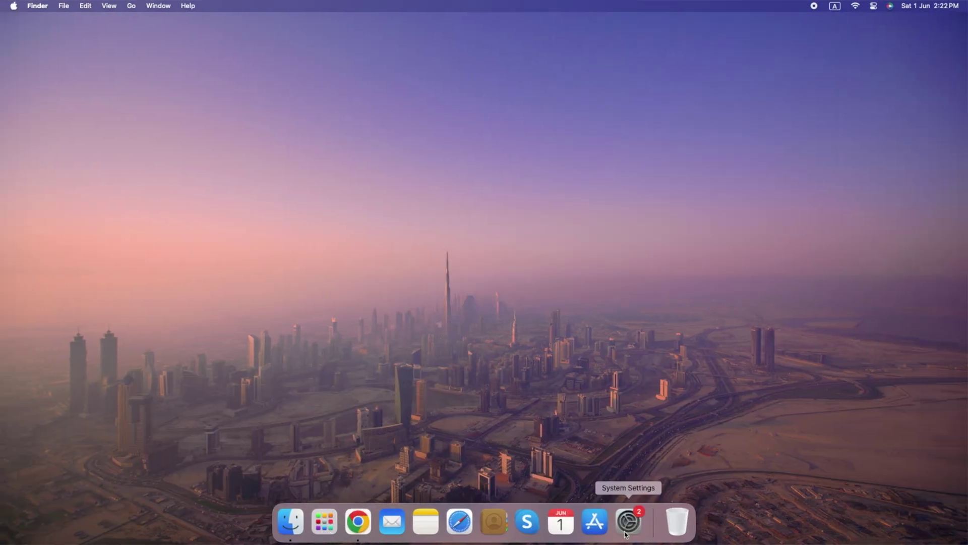
{"action": "left_click", "coordinate": [705, 530]}
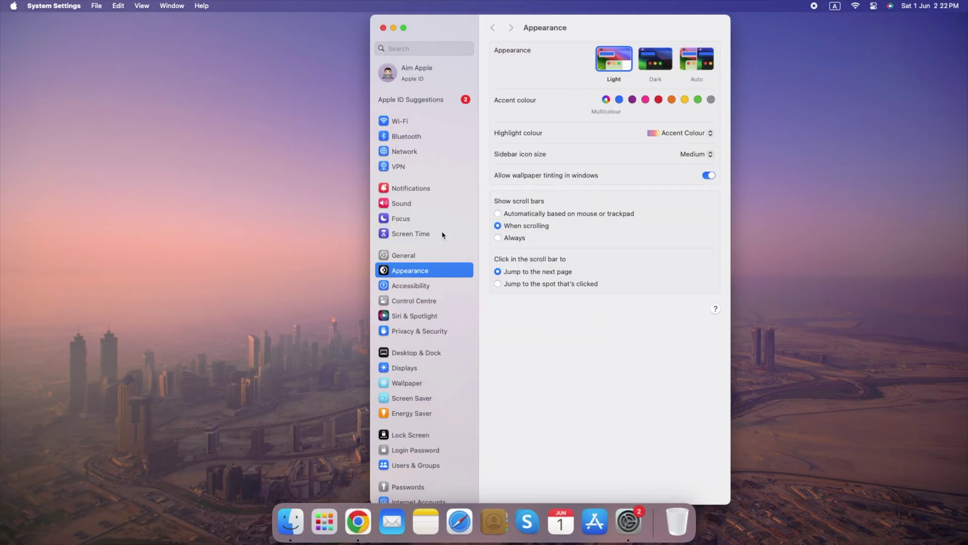
Step: Add the Documents folder to the Spotlight Privacy exclusions in Siri & Spotlight
{"action": "left_click", "coordinate": [440, 316]}
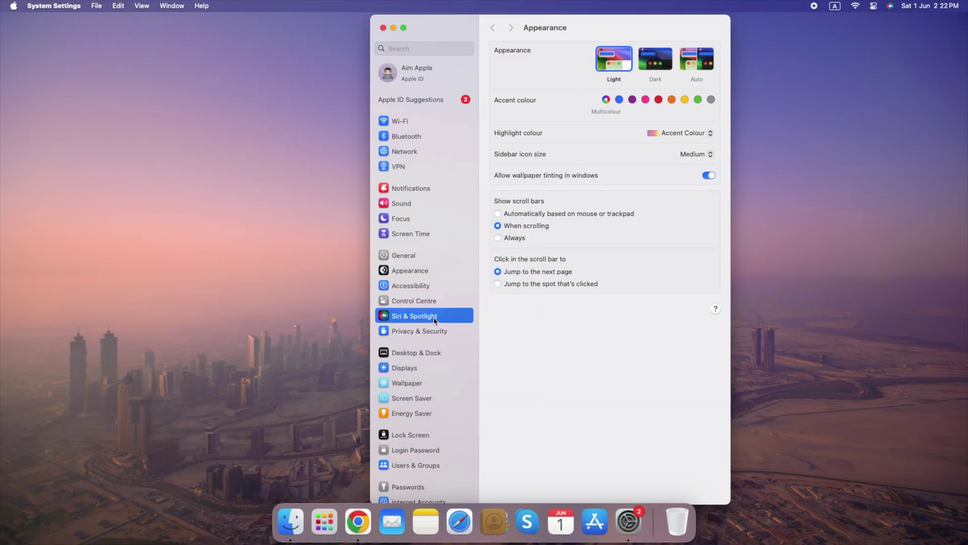
{"action": "scroll", "coordinate": [618, 405], "scroll_direction": "down", "scroll_amount": 5}
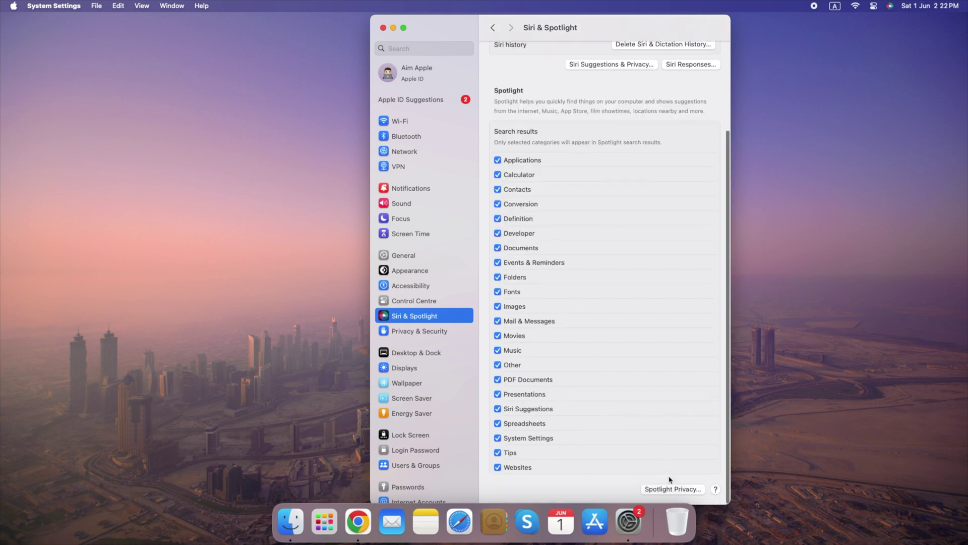
{"action": "left_click", "coordinate": [675, 489]}
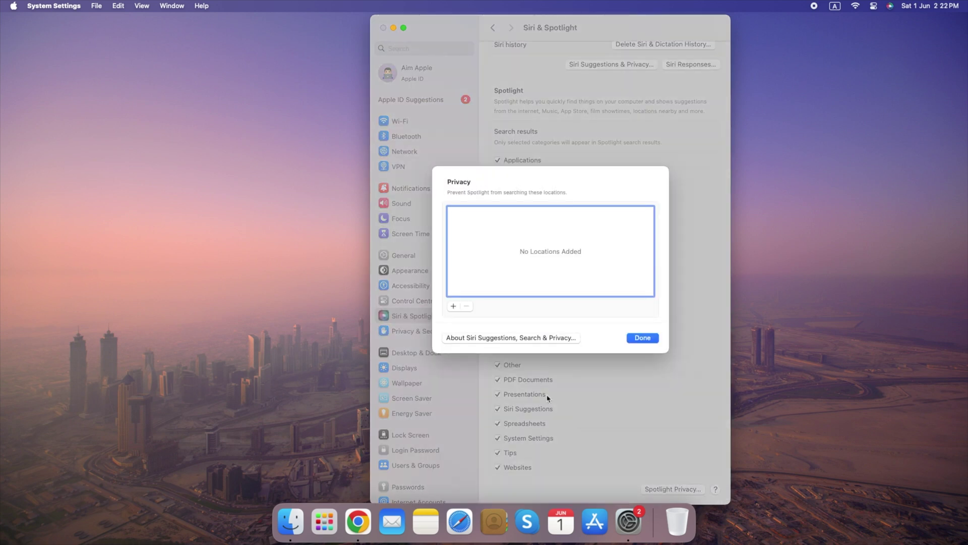
{"action": "left_click", "coordinate": [454, 307]}
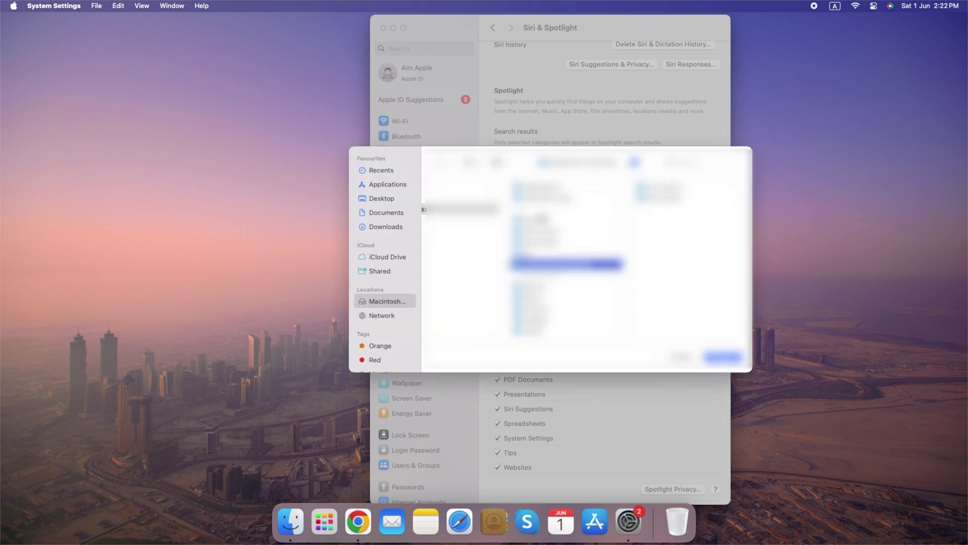
{"action": "left_click", "coordinate": [564, 230]}
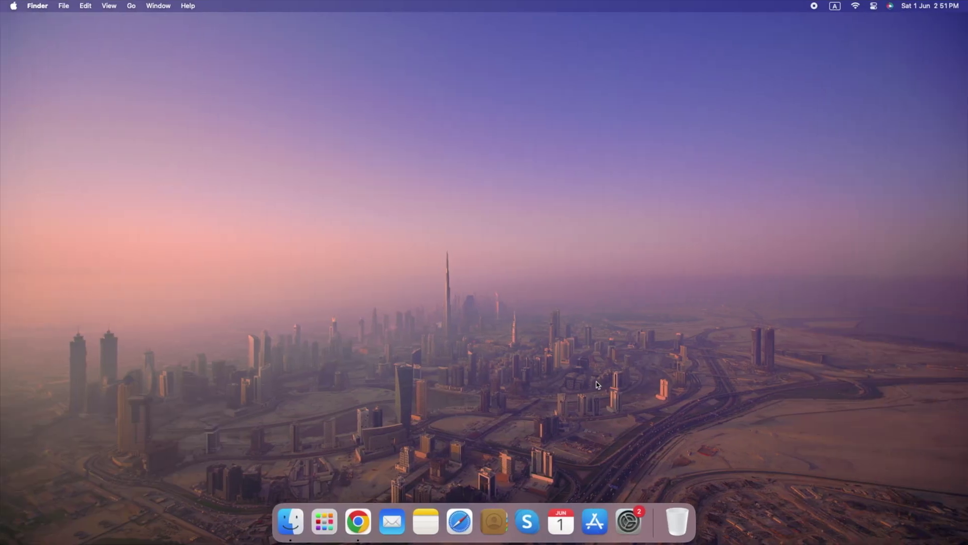
{"action": "left_click", "coordinate": [627, 521]}
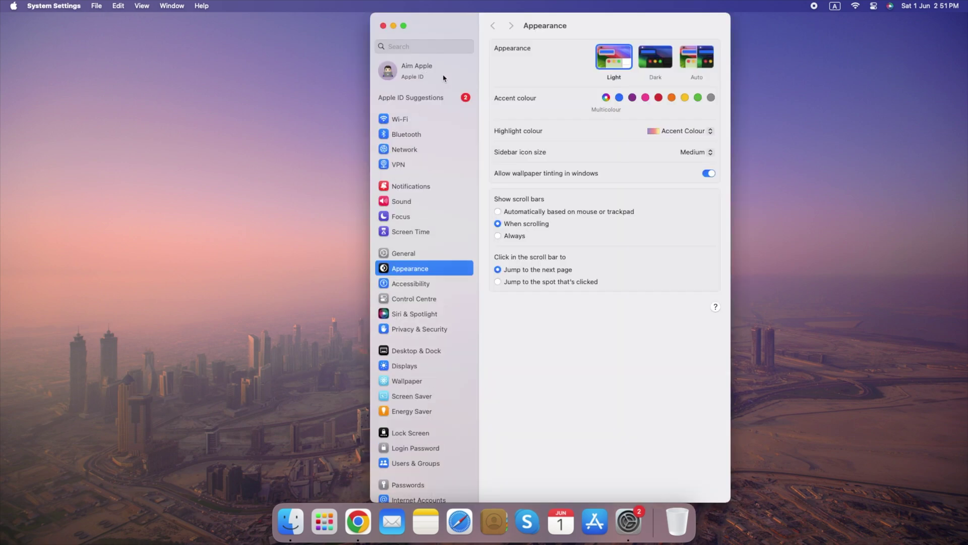
Step: Turn on Passwords & Keychain sync for this Mac under Apple ID > iCloud and accept the encryption notice
{"action": "left_click", "coordinate": [444, 79]}
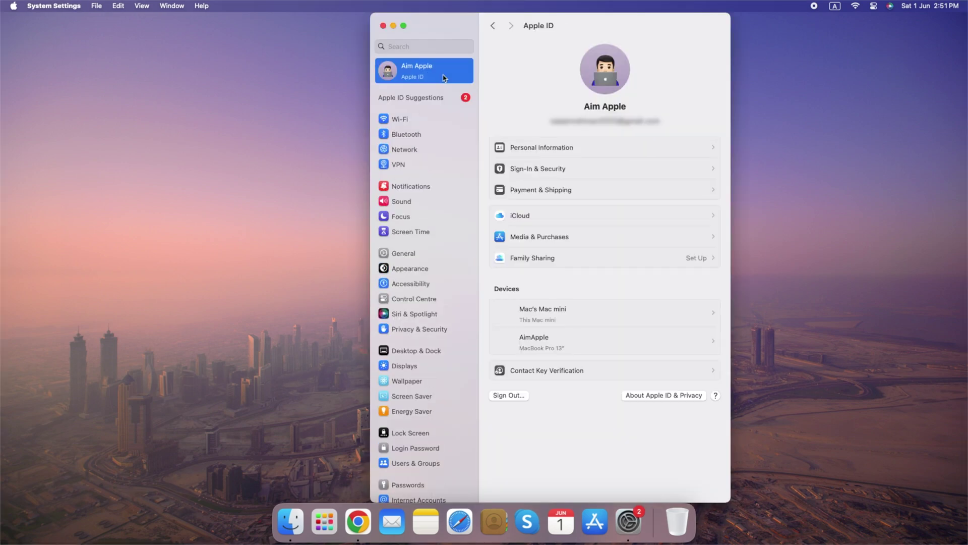
{"action": "left_click", "coordinate": [577, 217]}
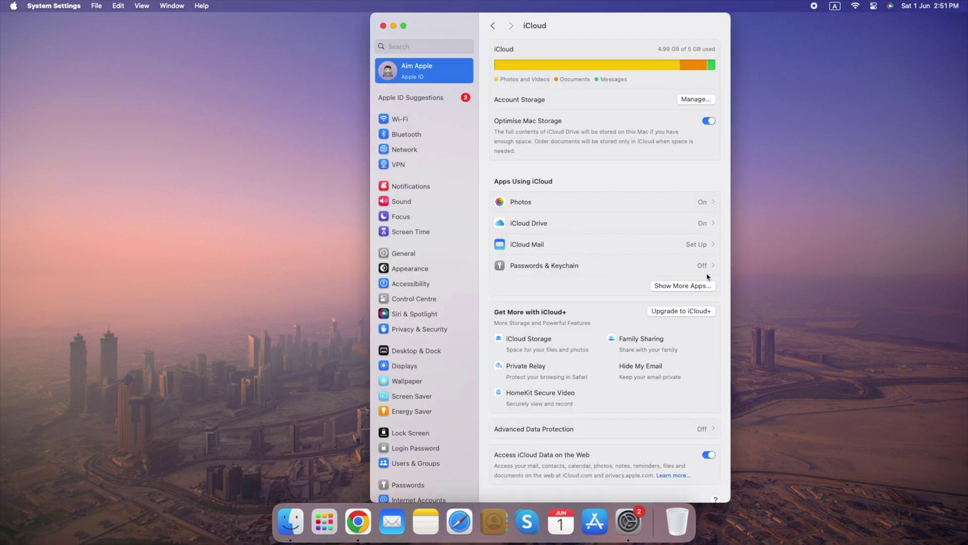
{"action": "left_click", "coordinate": [698, 261]}
{"action": "left_click", "coordinate": [646, 259]}
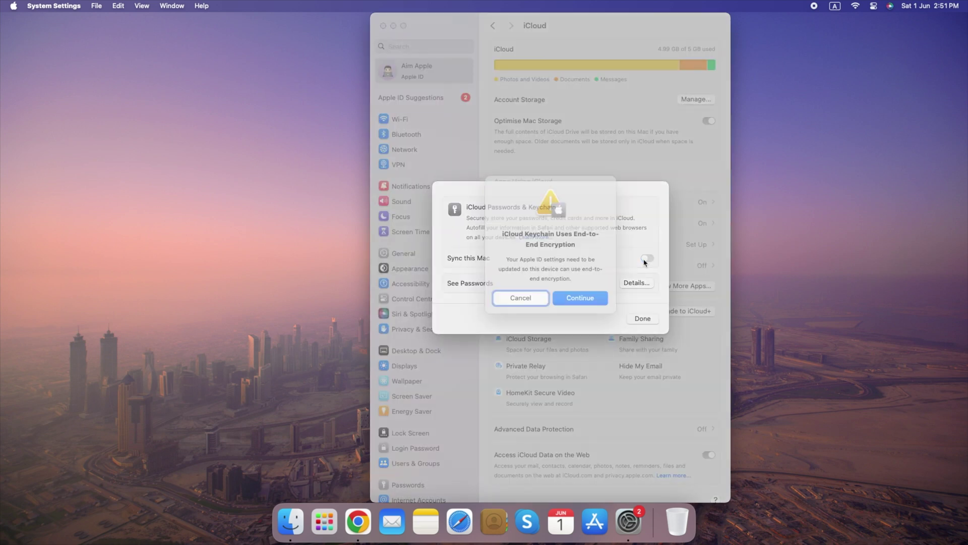
{"action": "left_click", "coordinate": [580, 300]}
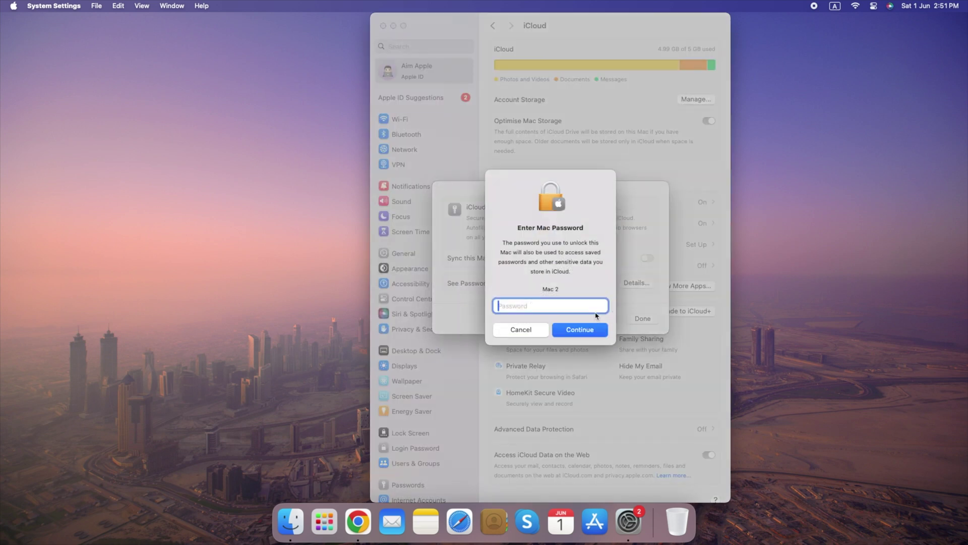
Step: Authorise the iCloud Keychain sync by entering the Mac password
{"action": "type", "text": "••••••••"}
{"action": "key", "text": "Return"}
{"action": "left_click", "coordinate": [594, 310]}
{"action": "left_click", "coordinate": [644, 263]}
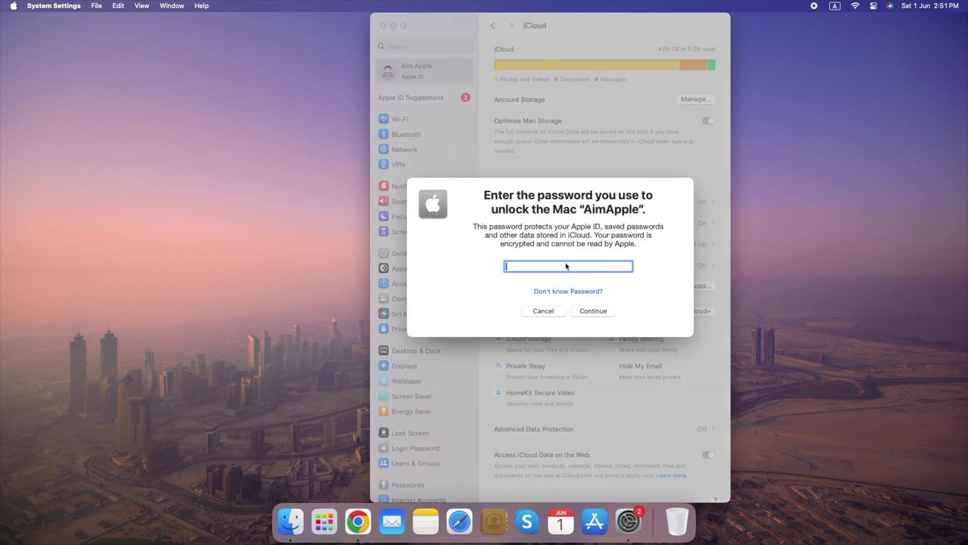
{"action": "type", "text": "•••••••••"}
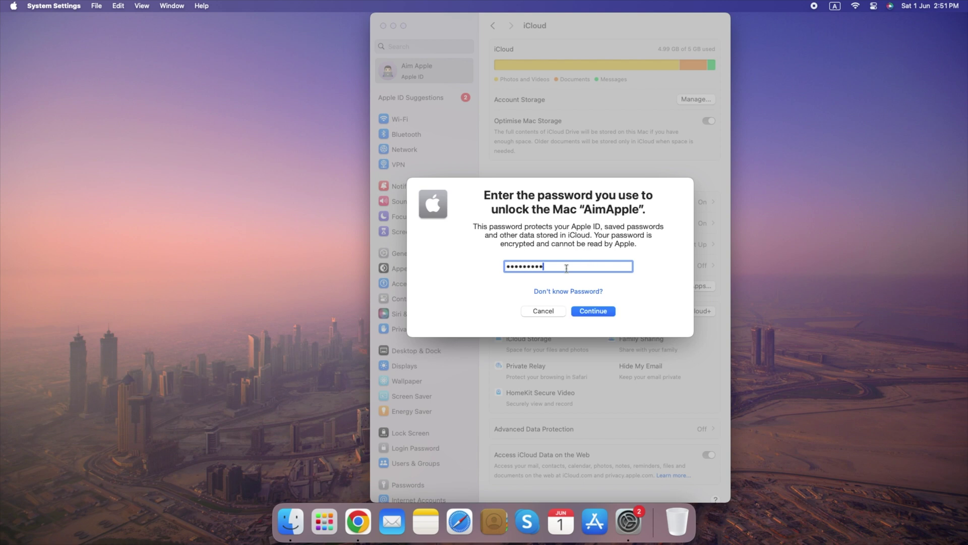
{"action": "type", "text": "•"}
{"action": "left_click", "coordinate": [591, 311]}
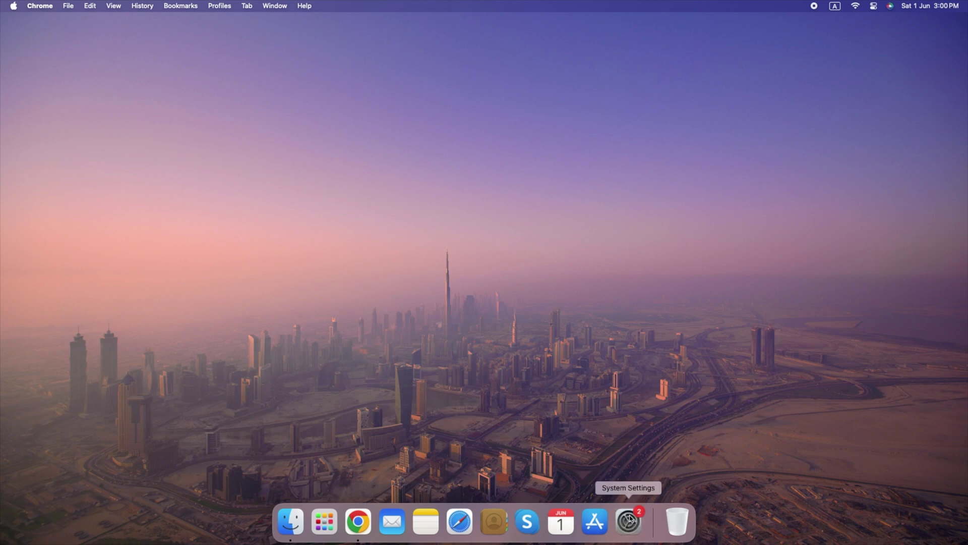
{"action": "left_click", "coordinate": [628, 519]}
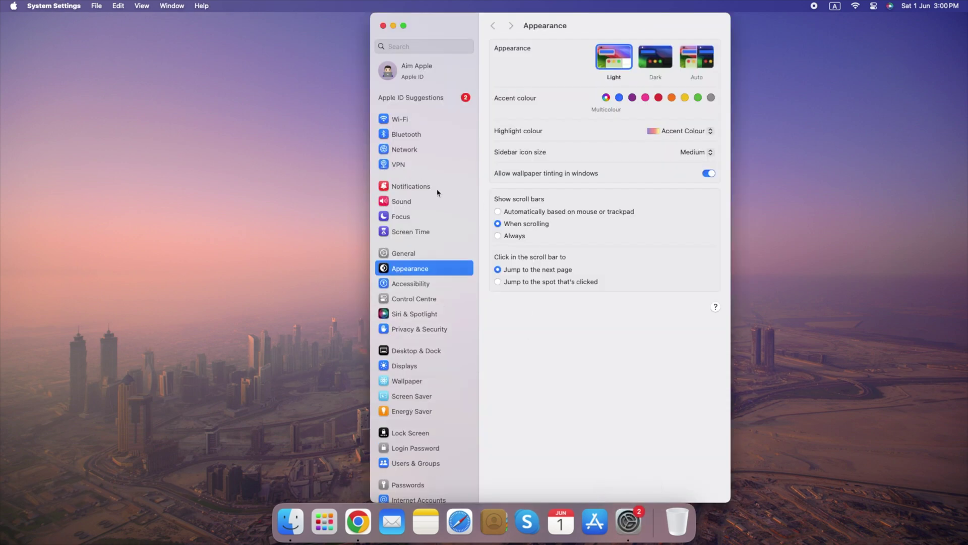
Step: Set notification previews to show Always
{"action": "left_click", "coordinate": [439, 188]}
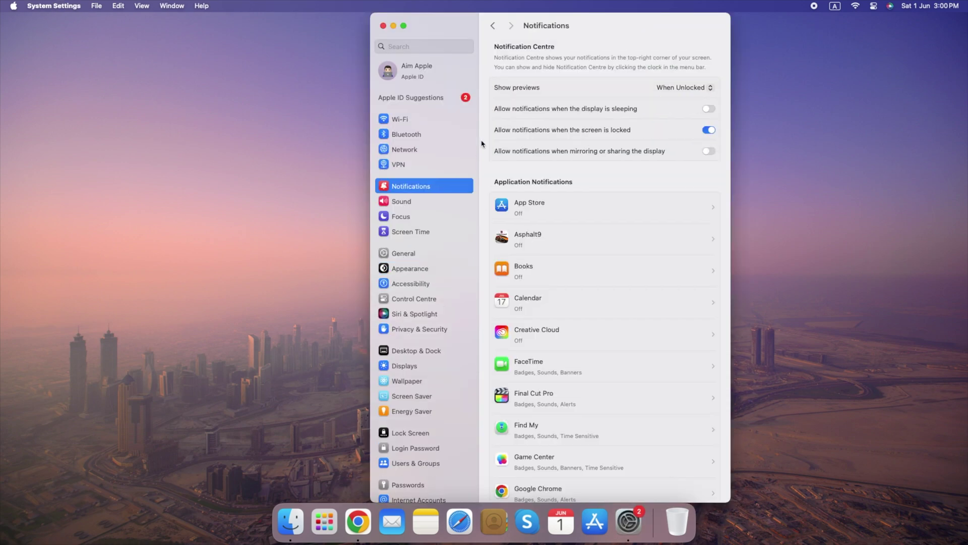
{"action": "left_click", "coordinate": [690, 87]}
{"action": "left_click", "coordinate": [665, 76]}
Step: Turn on Allow notifications for the App Store
{"action": "scroll", "coordinate": [580, 252], "scroll_direction": "down", "scroll_amount": 3}
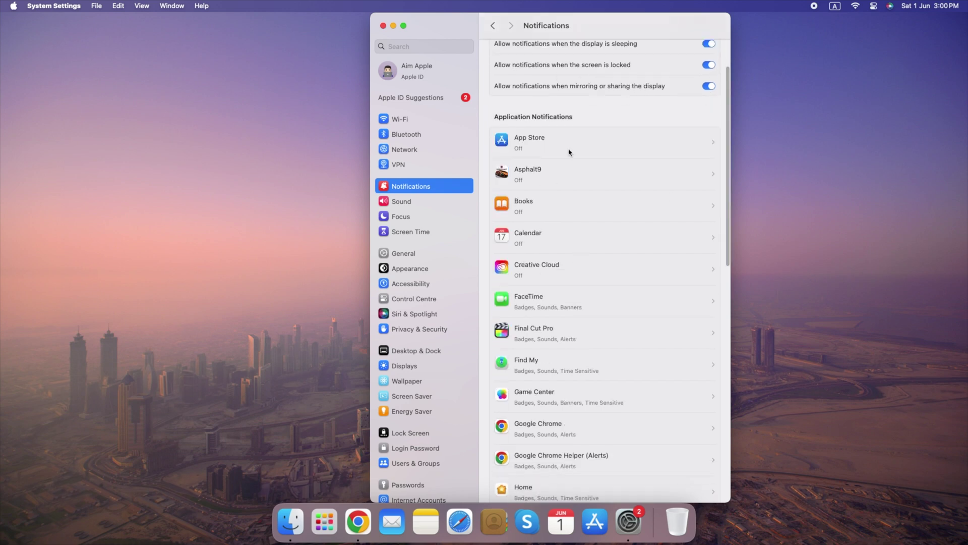
{"action": "left_click", "coordinate": [568, 147]}
{"action": "left_click", "coordinate": [705, 50]}
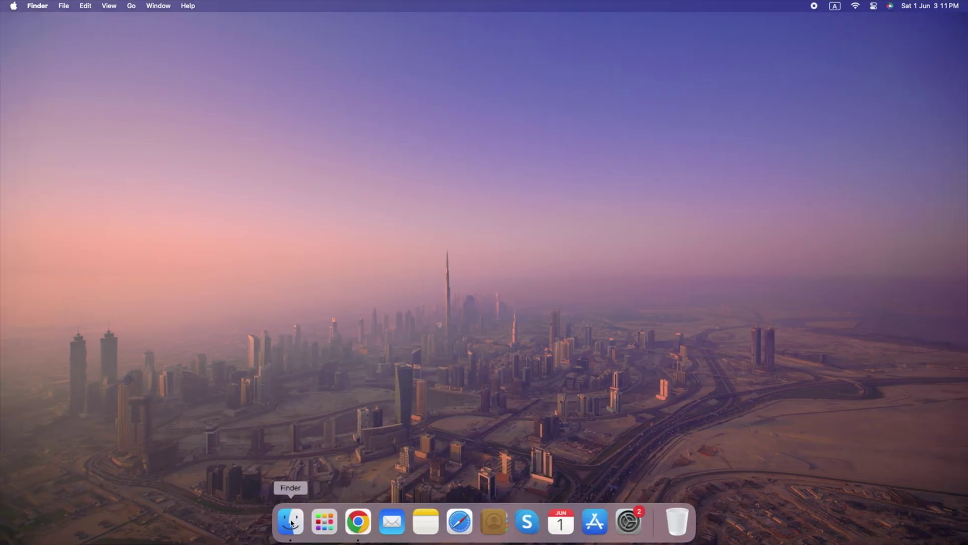
{"action": "left_click", "coordinate": [291, 523]}
Step: Create a new Finder smart folder with the rule Name begins with 'aim apple' and save it
{"action": "left_click_drag", "start_coordinate": [649, 81], "coordinate": [483, 90]}
{"action": "left_click", "coordinate": [64, 6]}
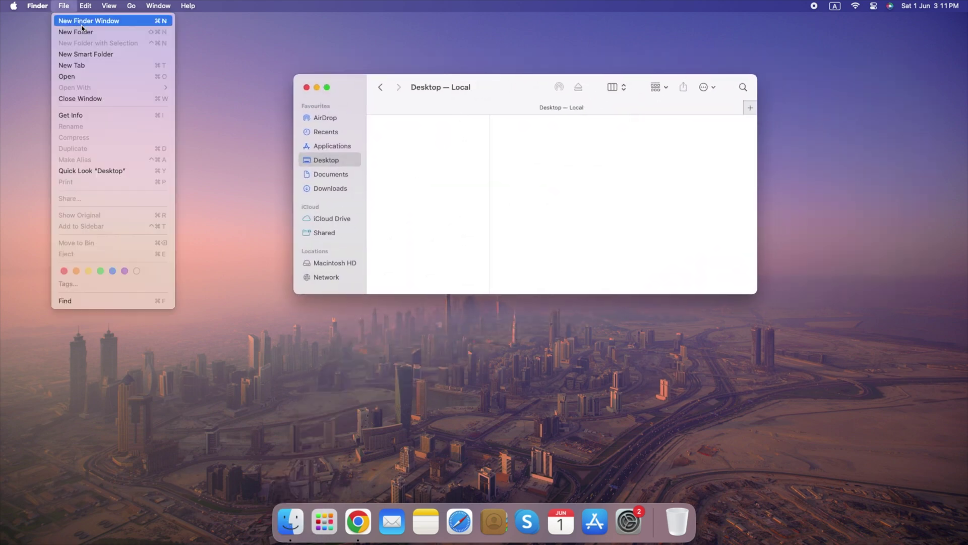
{"action": "left_click", "coordinate": [123, 58]}
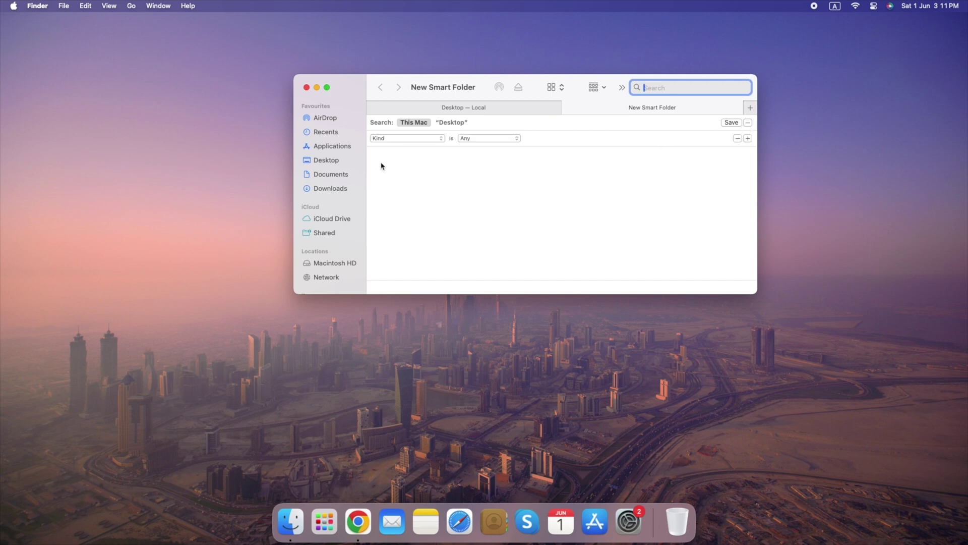
{"action": "left_click", "coordinate": [441, 139]}
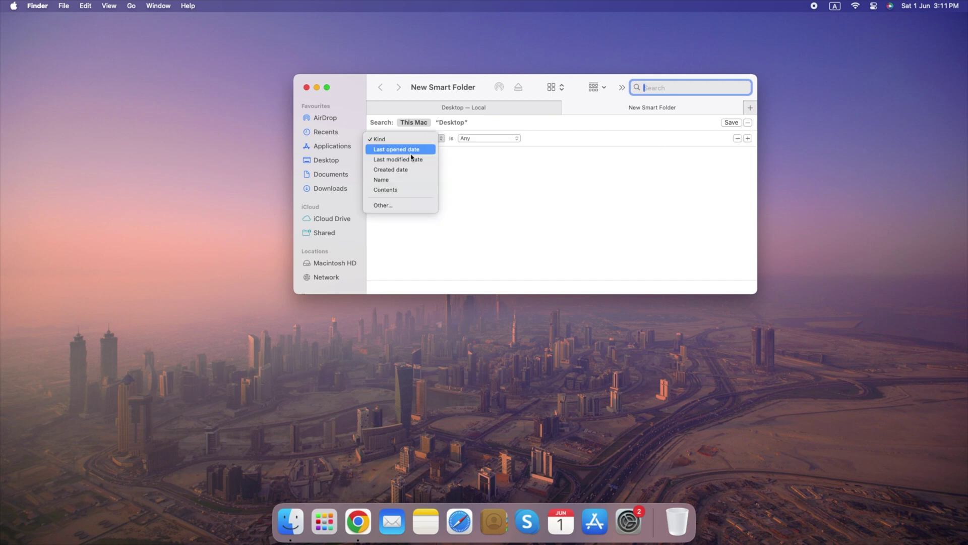
{"action": "left_click", "coordinate": [402, 182]}
{"action": "left_click", "coordinate": [517, 139]}
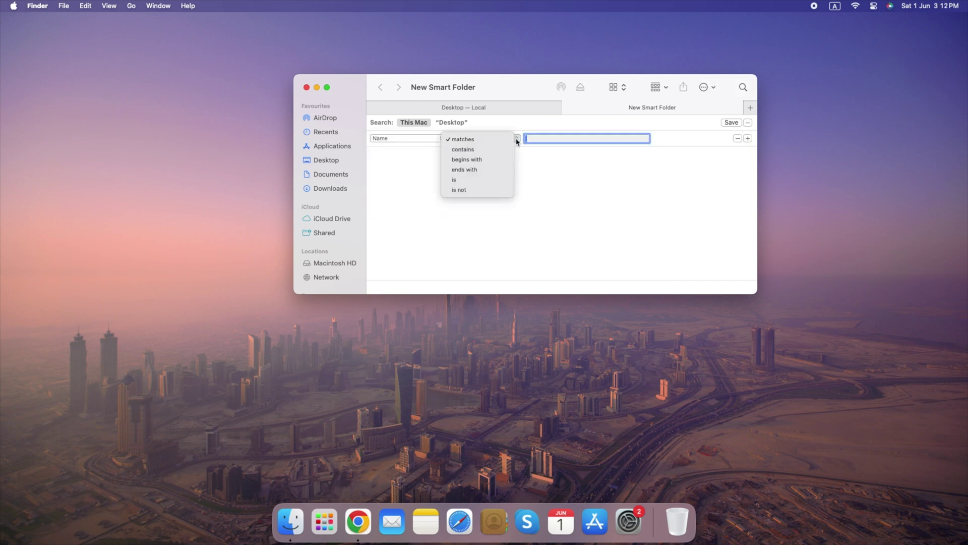
{"action": "left_click", "coordinate": [477, 161]}
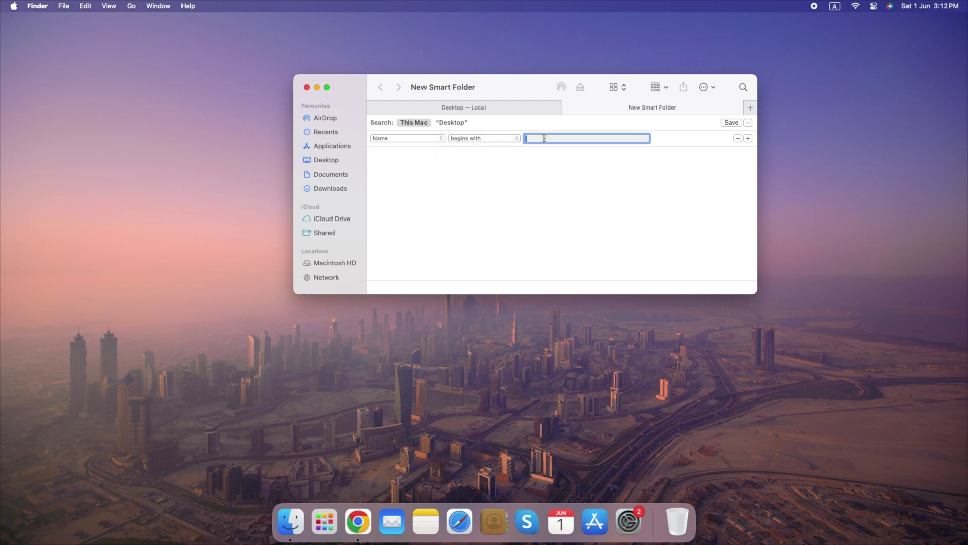
{"action": "type", "text": "aim apple"}
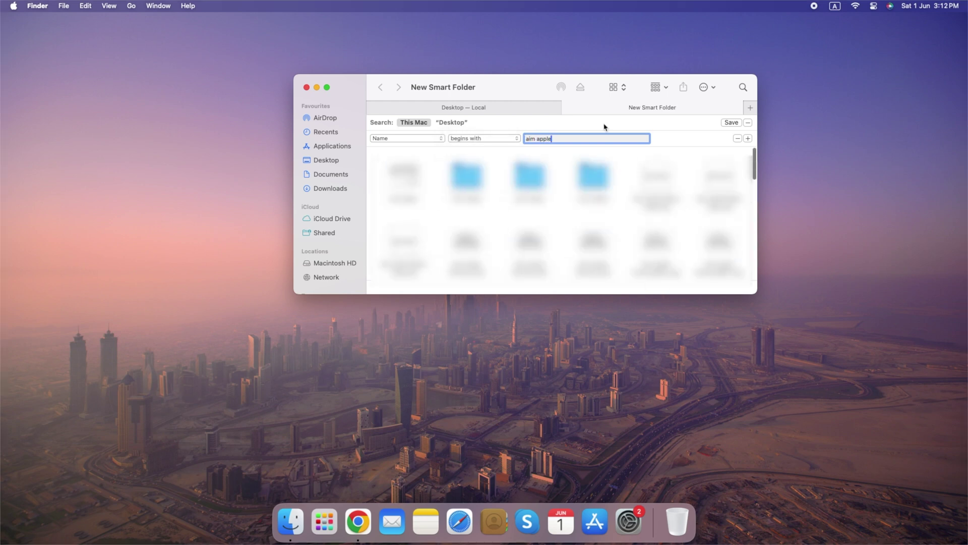
{"action": "left_click", "coordinate": [729, 123]}
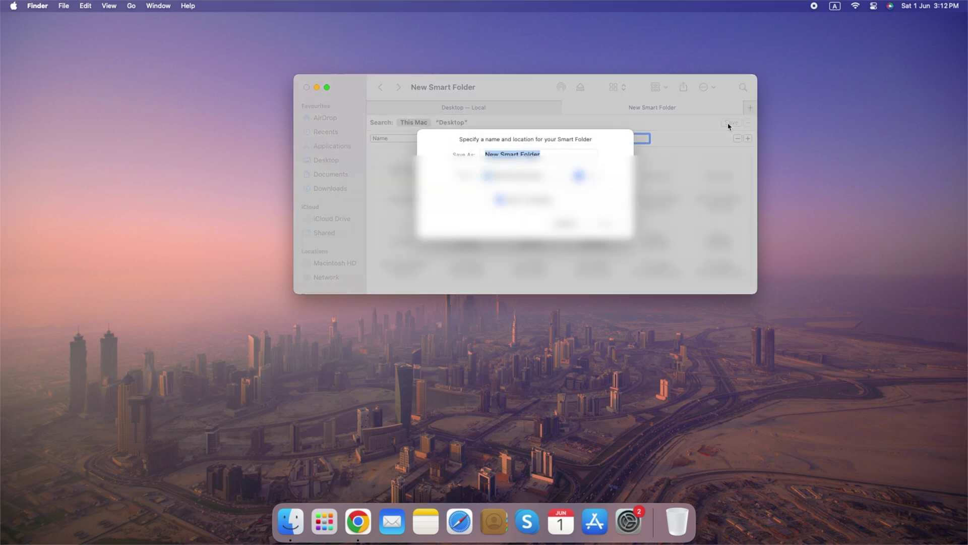